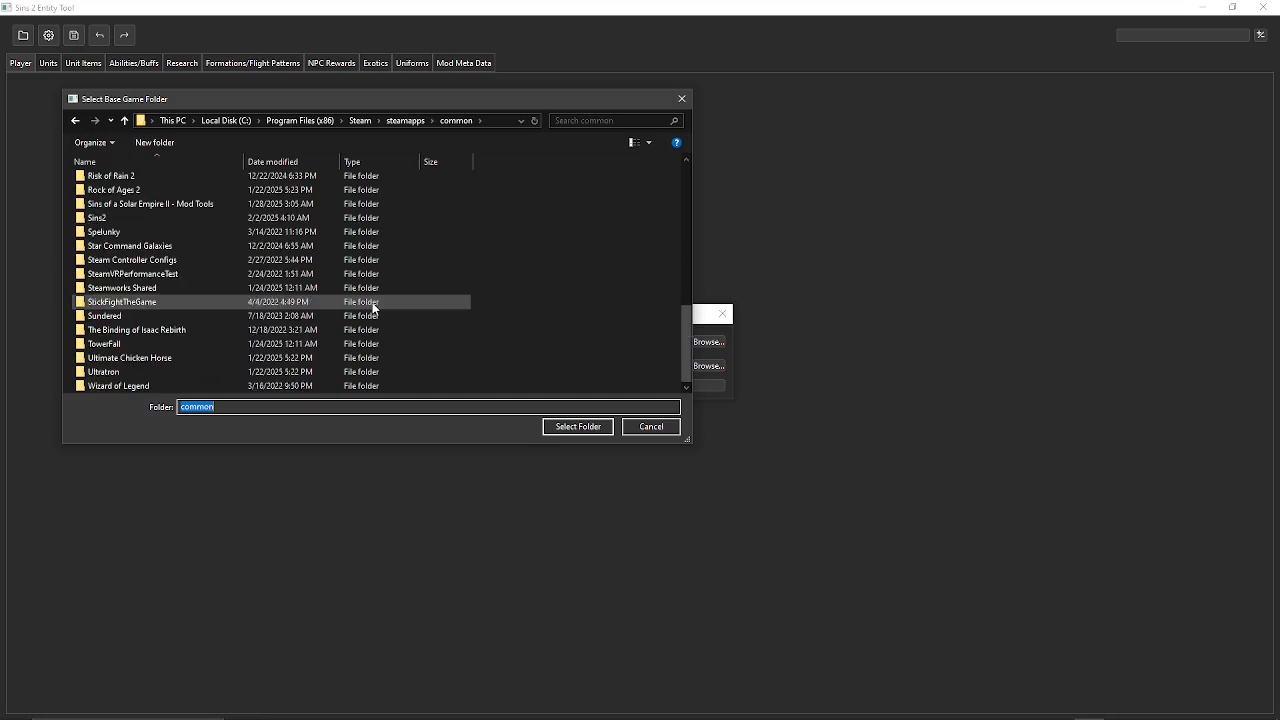
Set the base game folder to Sins2 in the Steam common directory and close the settings
scroll(157, 316, up, 4)
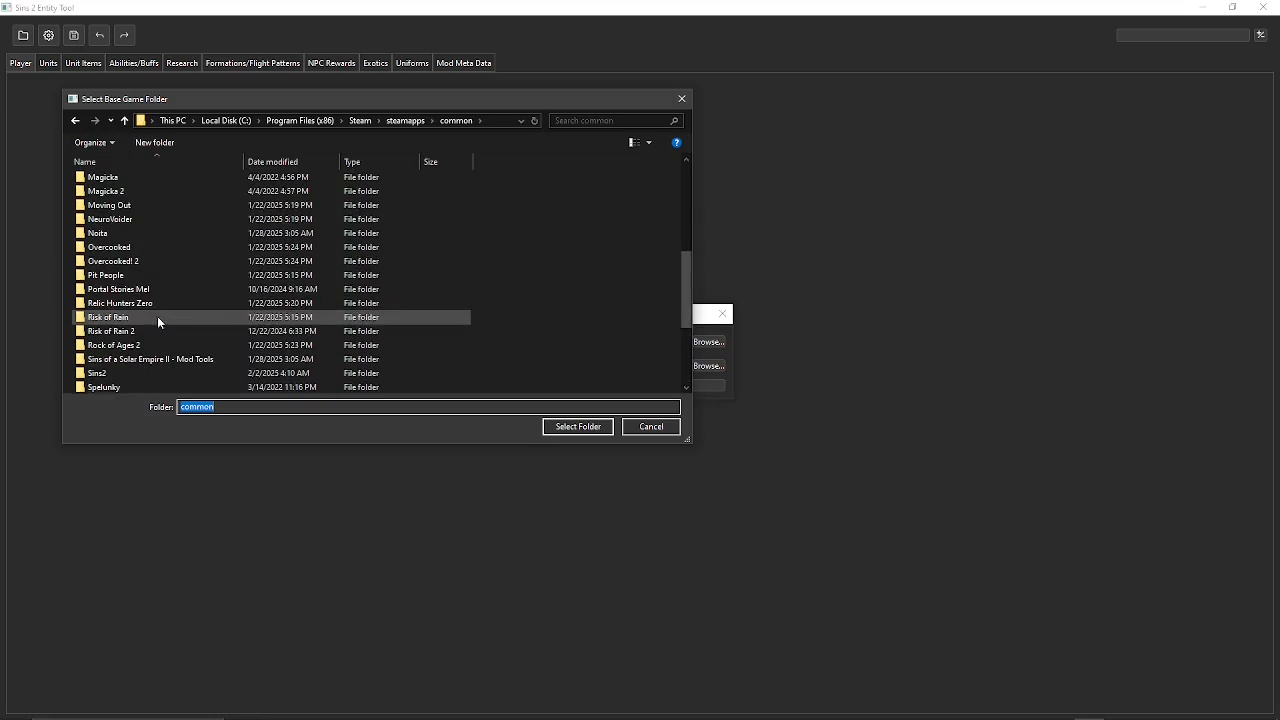
scroll(141, 330, down, 1)
click(141, 344)
click(561, 435)
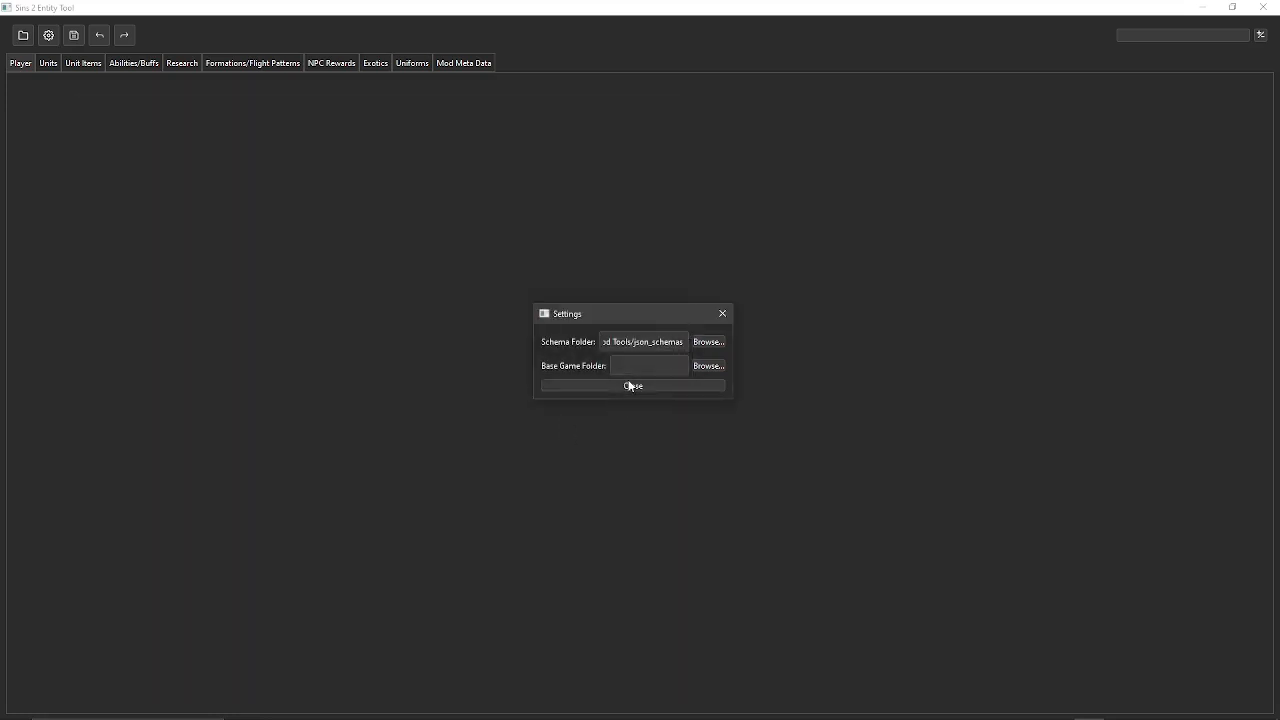
click(622, 384)
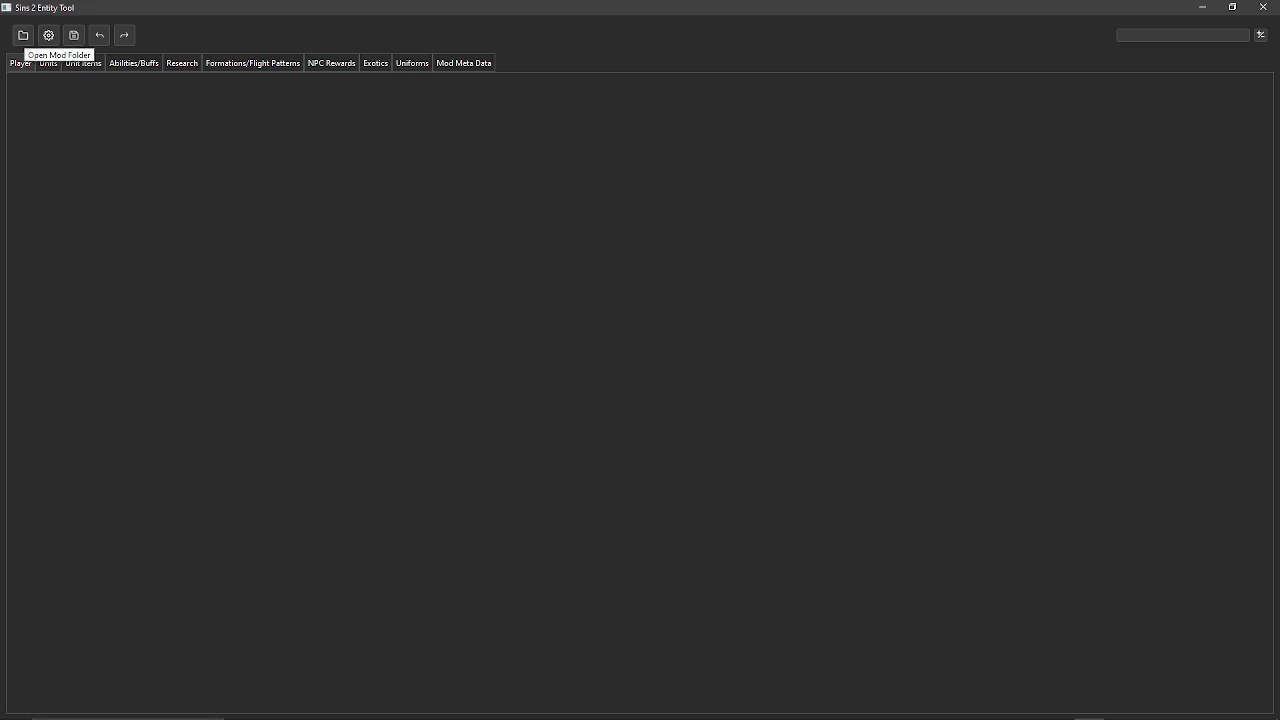
Open the mod folder and add the default_starting_exotics property to the advent_collective player
click(23, 35)
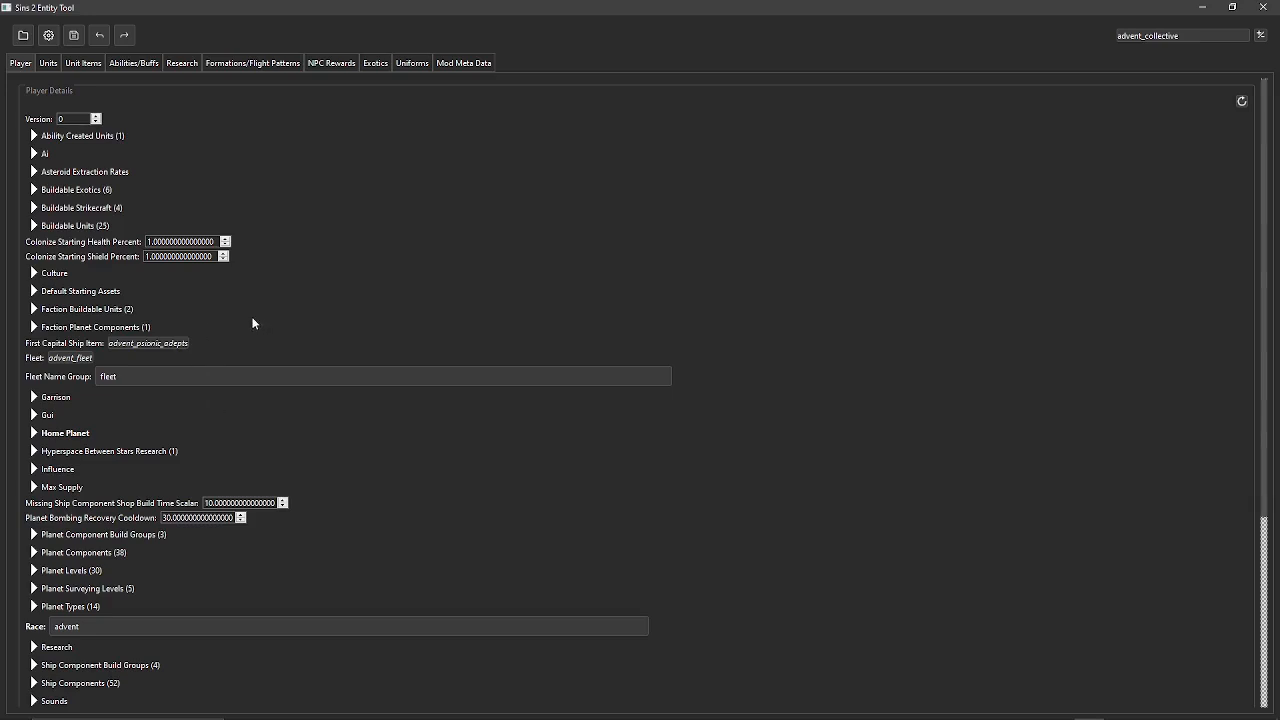
right_click(436, 197)
mouse_move(470, 204)
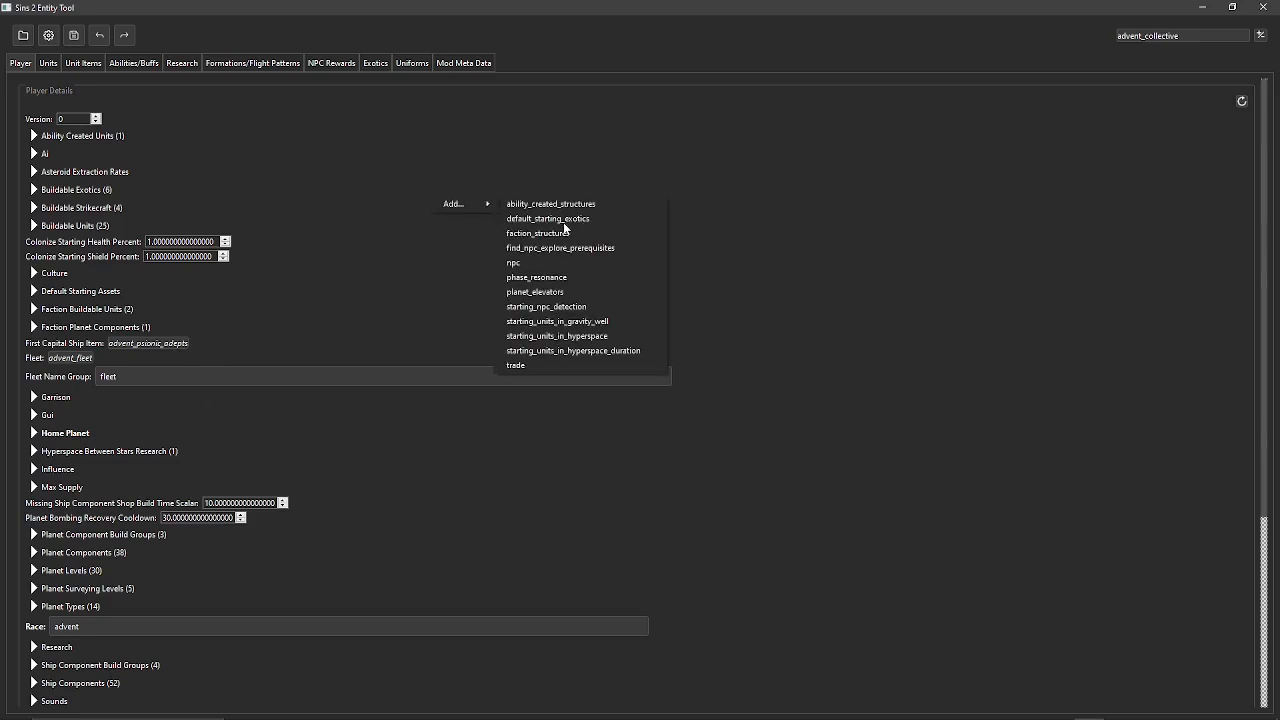
click(564, 228)
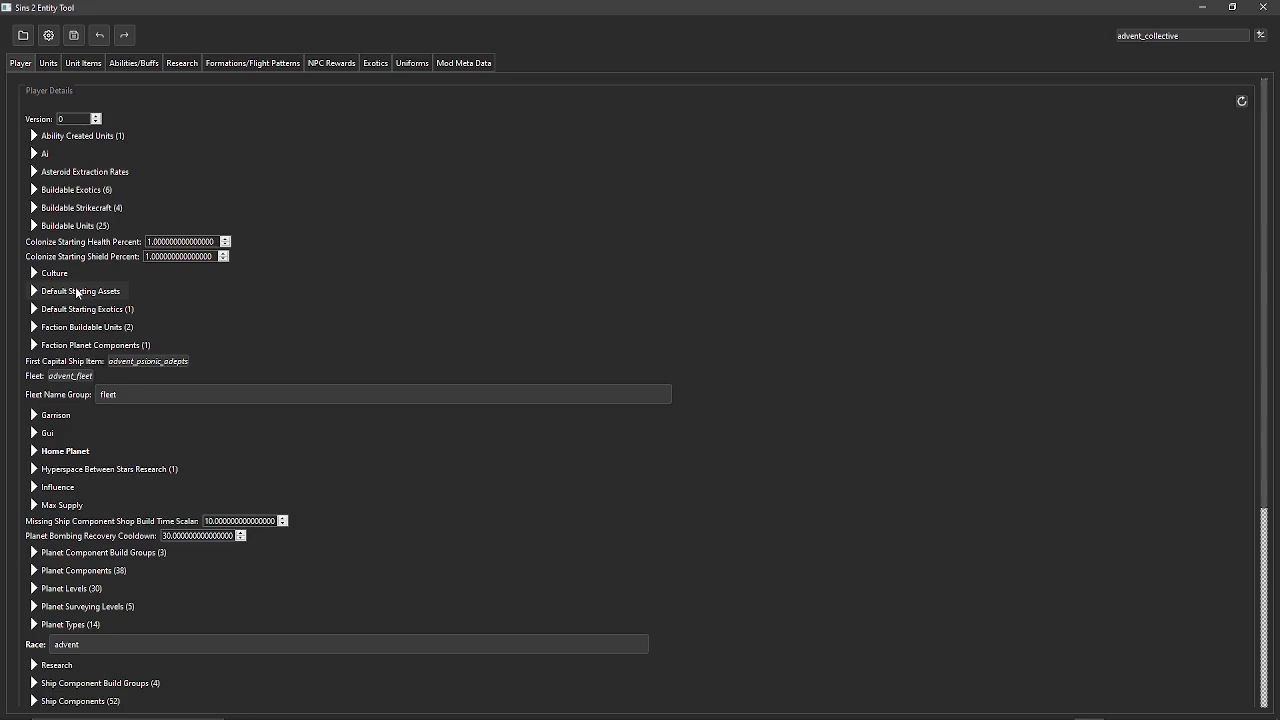
Expand the player's Ability Created Units list and add an empty item to it
click(70, 138)
right_click(70, 141)
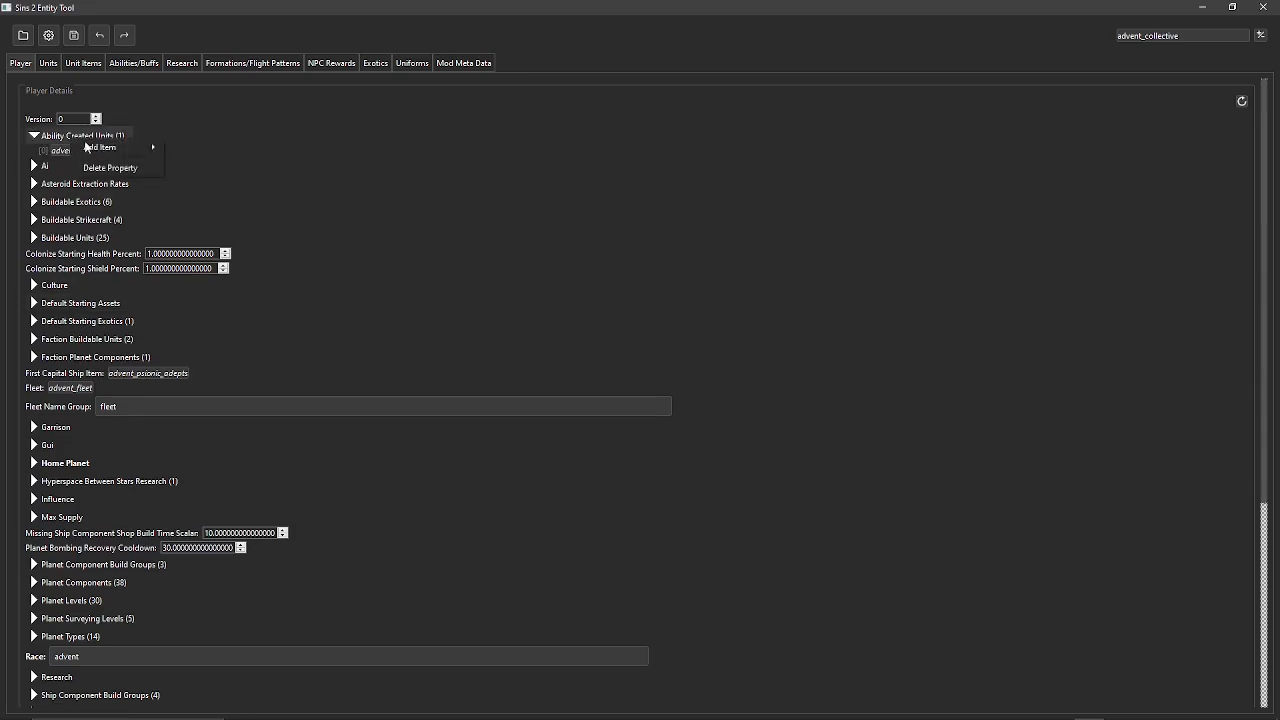
mouse_move(99, 149)
click(211, 151)
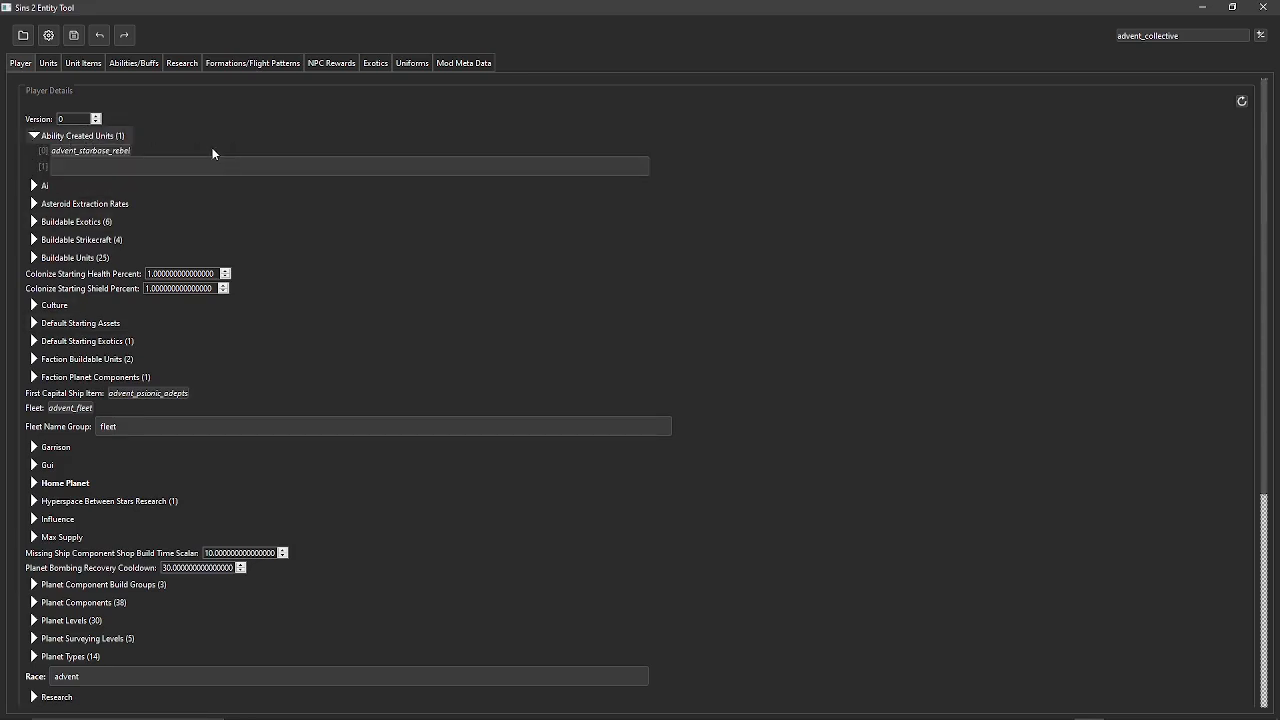
Delete the new empty Ability Created Units item and undo the deletion, redoing and undoing it once more
right_click(48, 169)
click(78, 180)
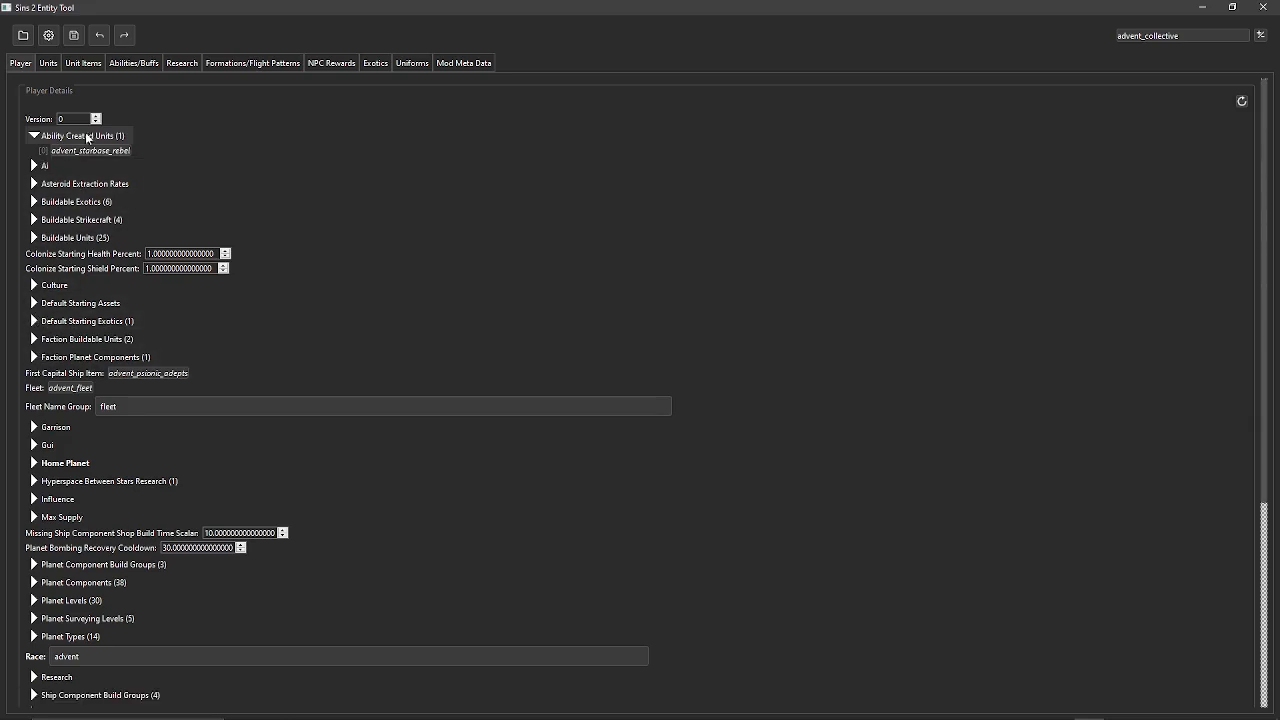
click(97, 40)
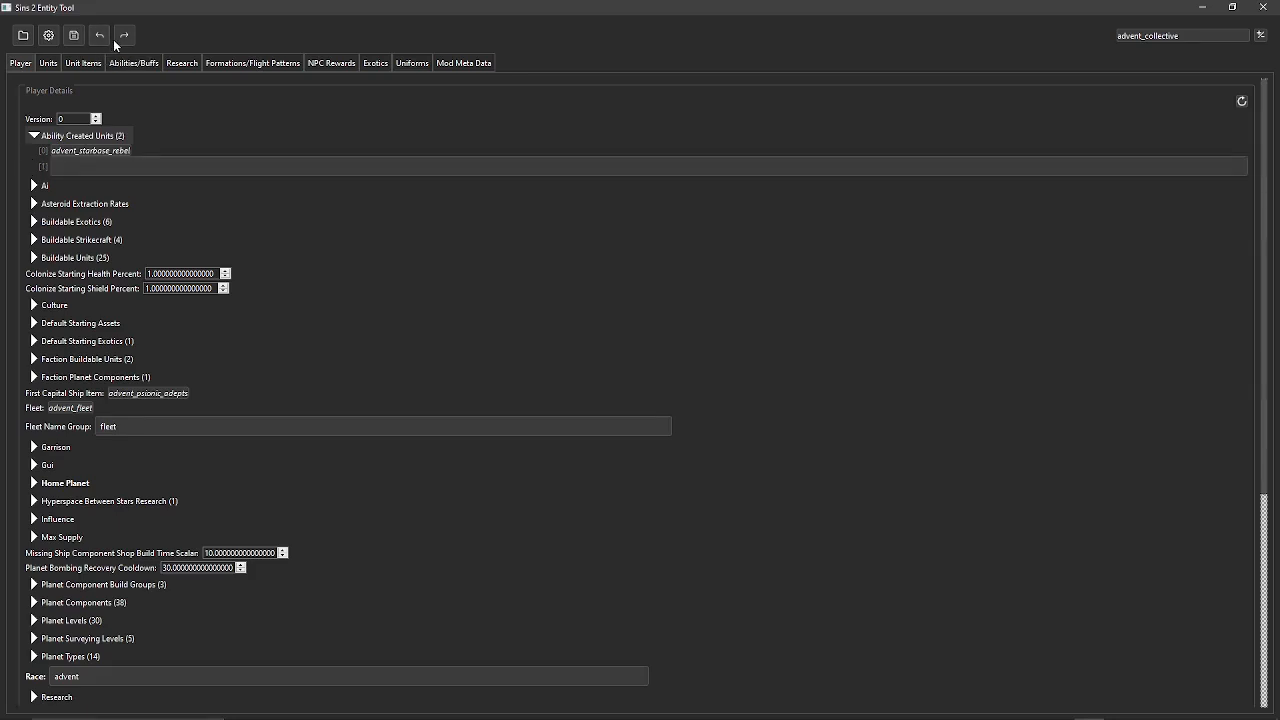
click(121, 39)
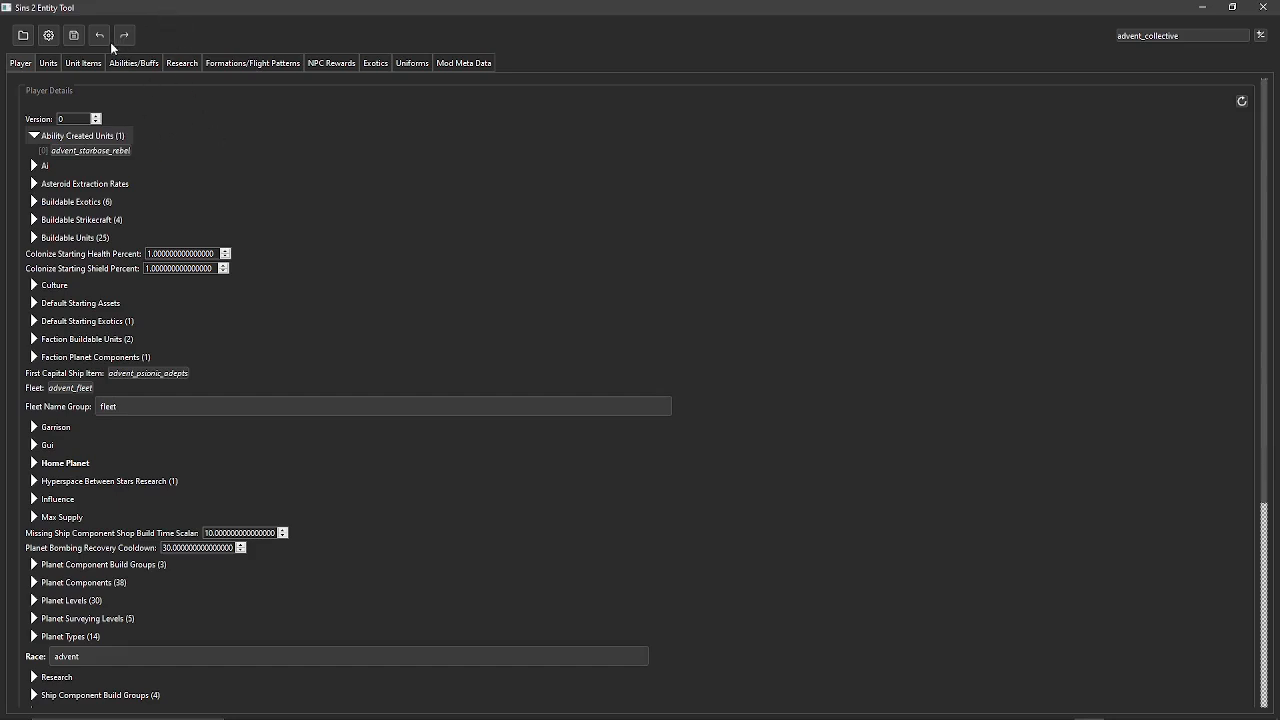
key(ctrl+z)
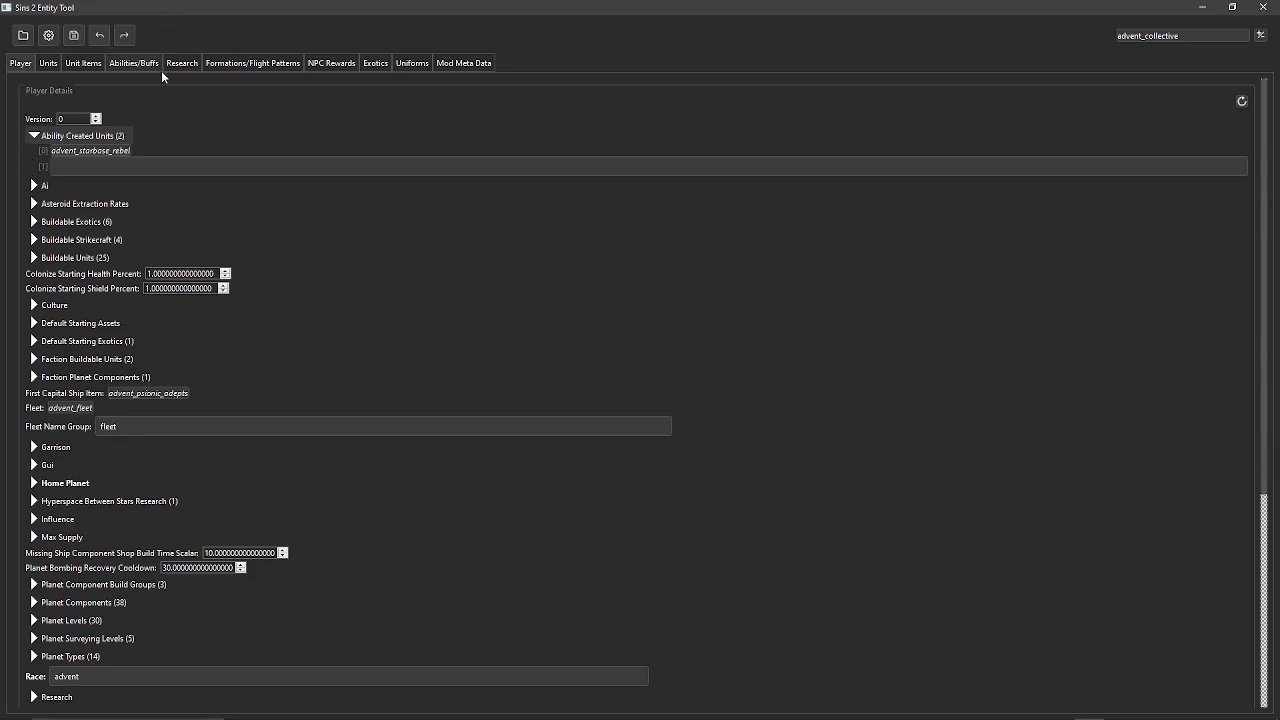
Choose to fill the empty Ability Created Units item from a file, and set the file type to unit
right_click(123, 166)
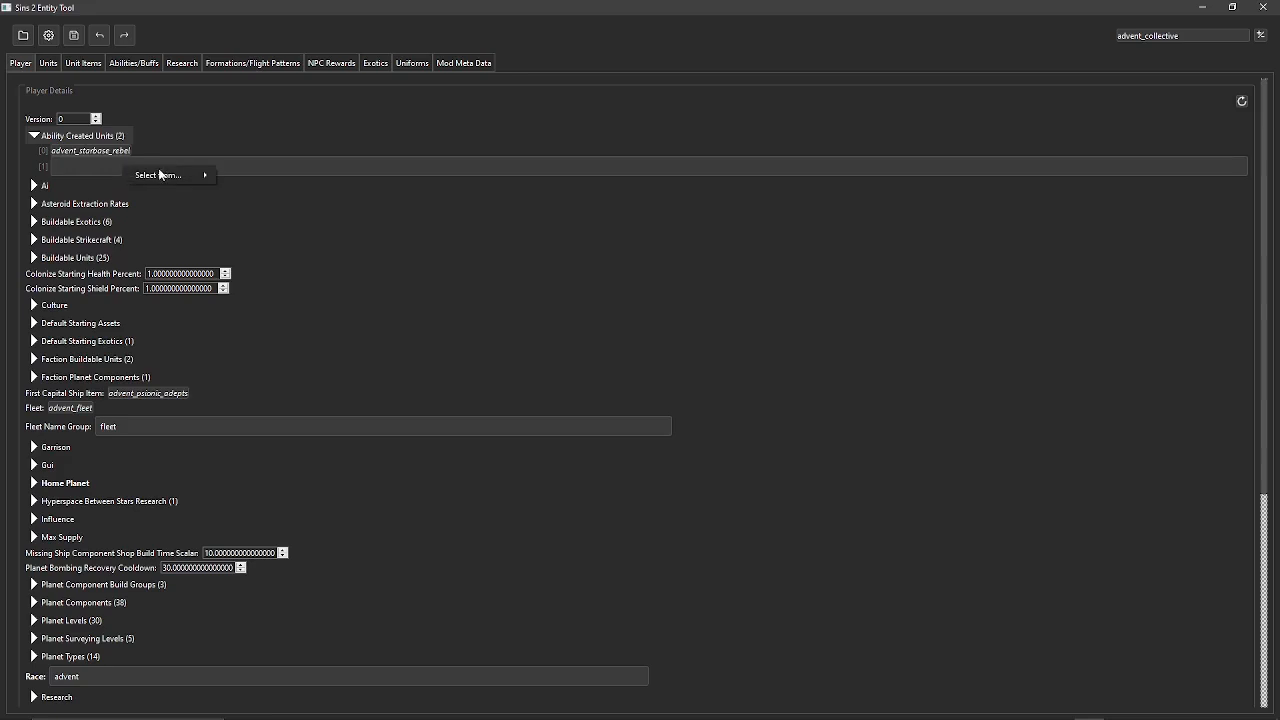
mouse_move(163, 181)
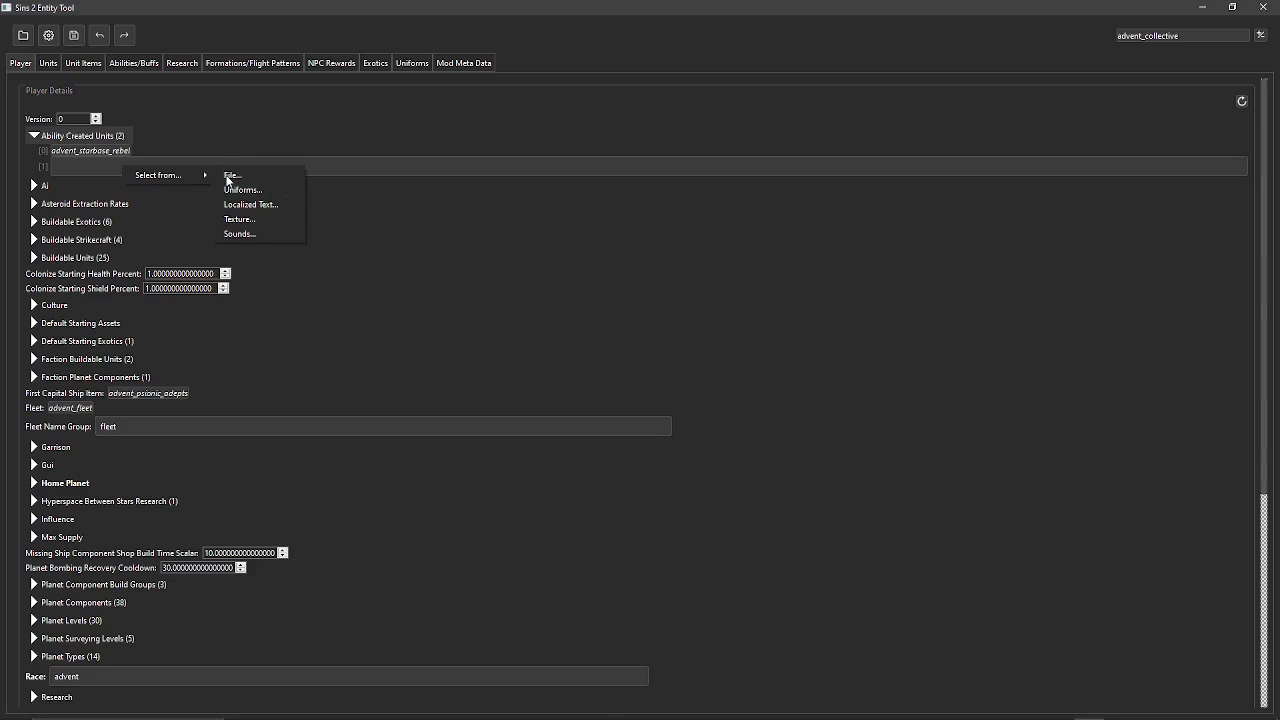
click(229, 176)
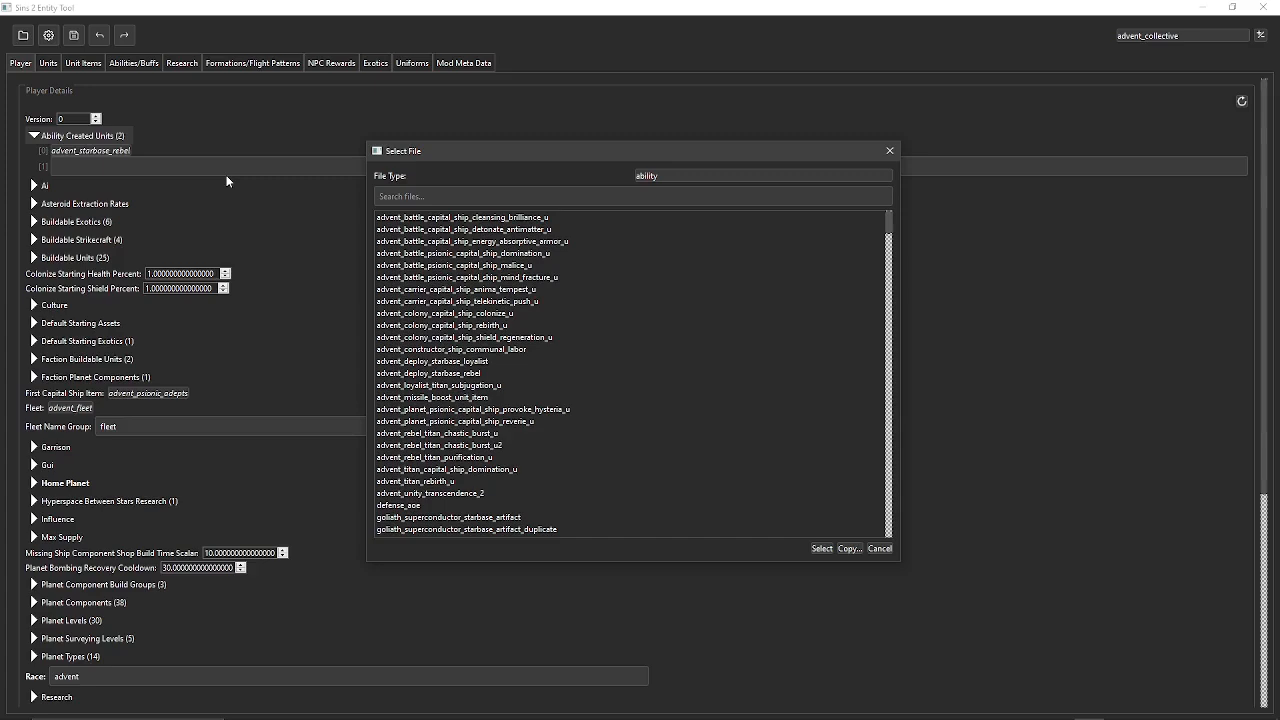
scroll(631, 290, down, 15)
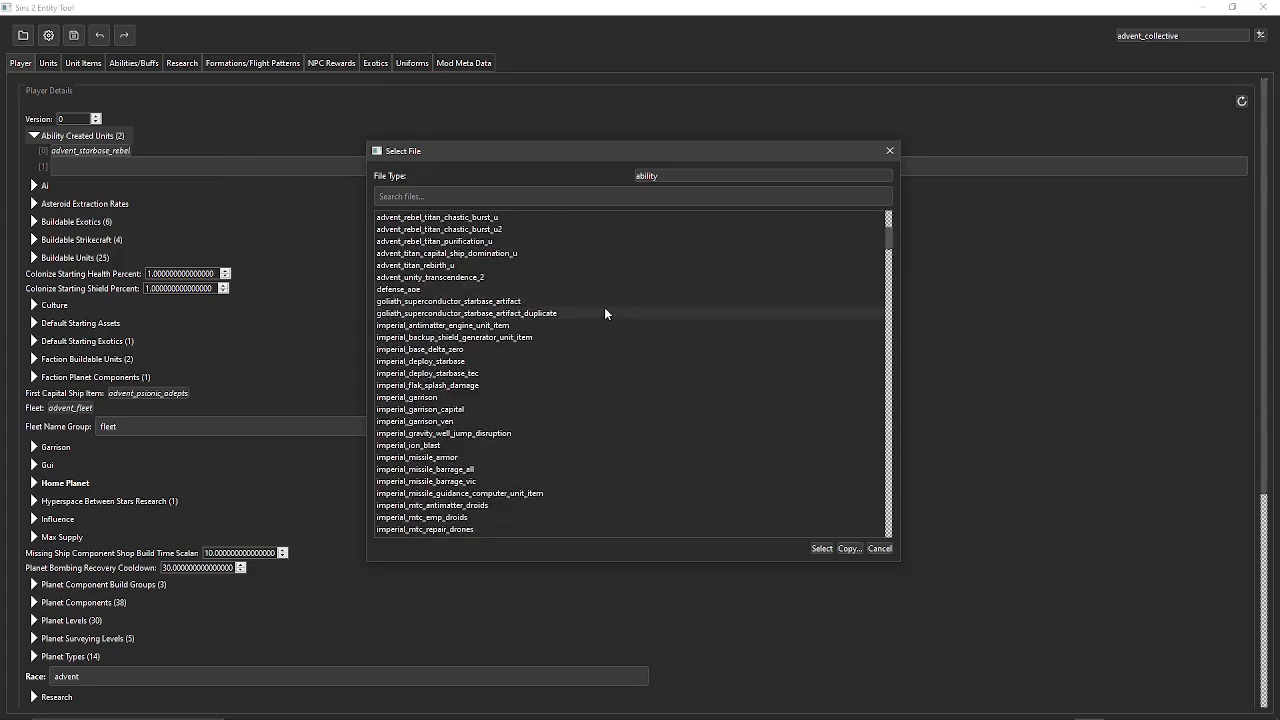
scroll(579, 315, down, 8)
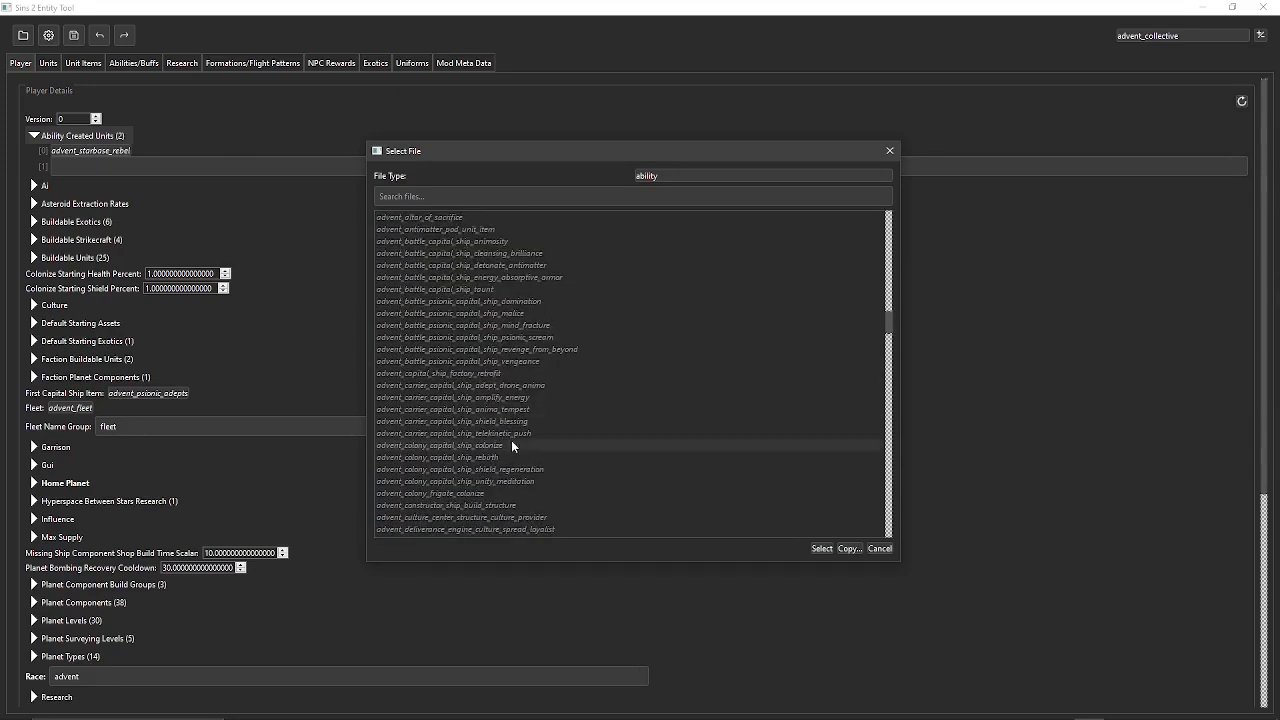
scroll(463, 352, up, 9)
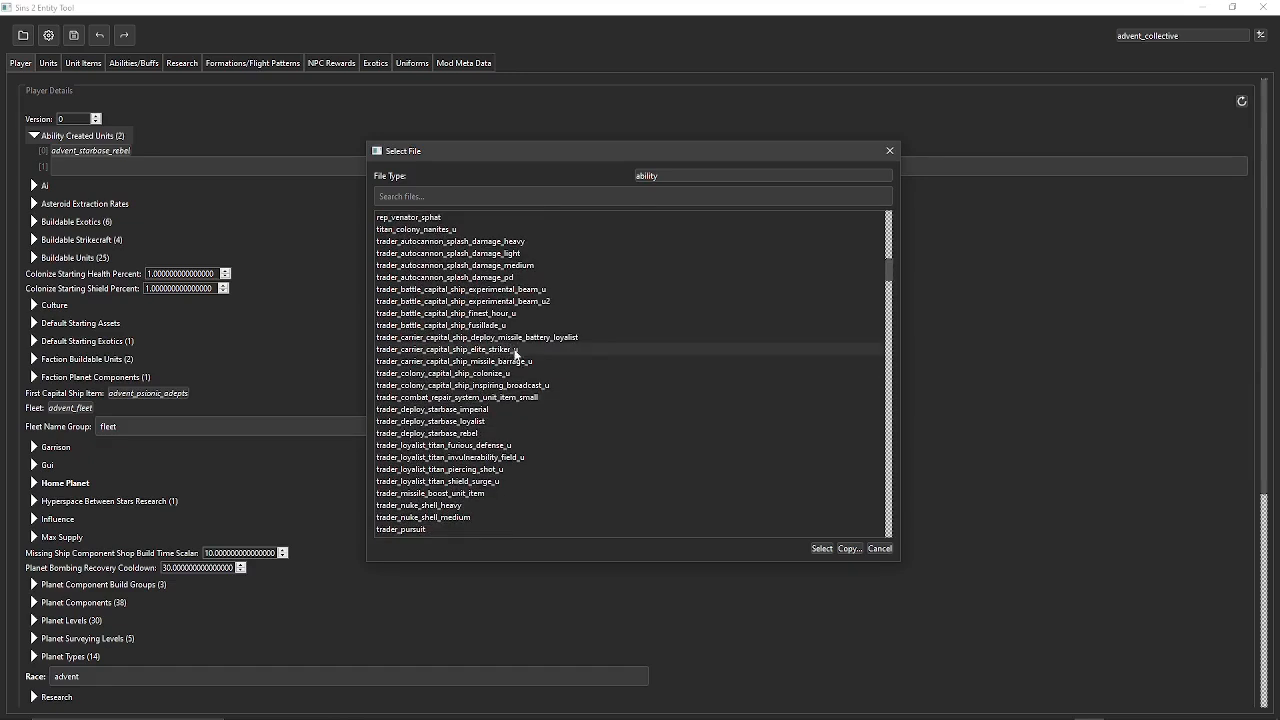
click(704, 177)
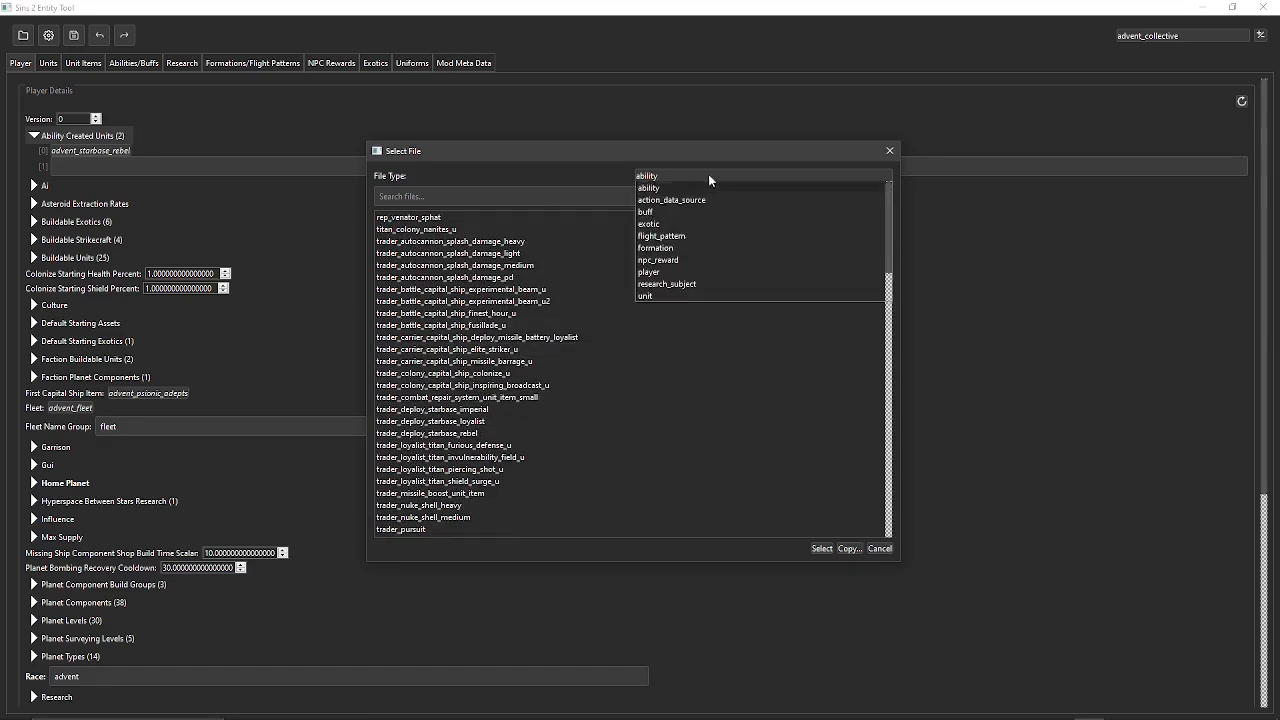
click(647, 295)
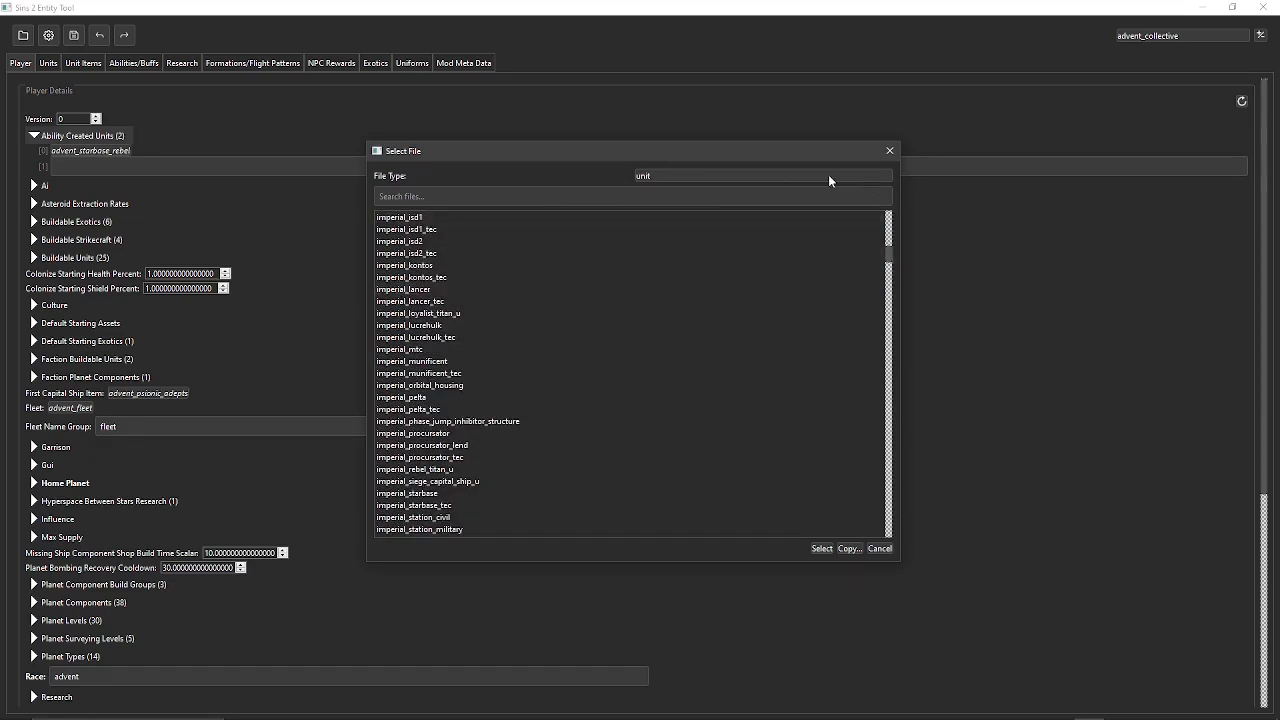
scroll(480, 375, down, 6)
scroll(482, 378, down, 15)
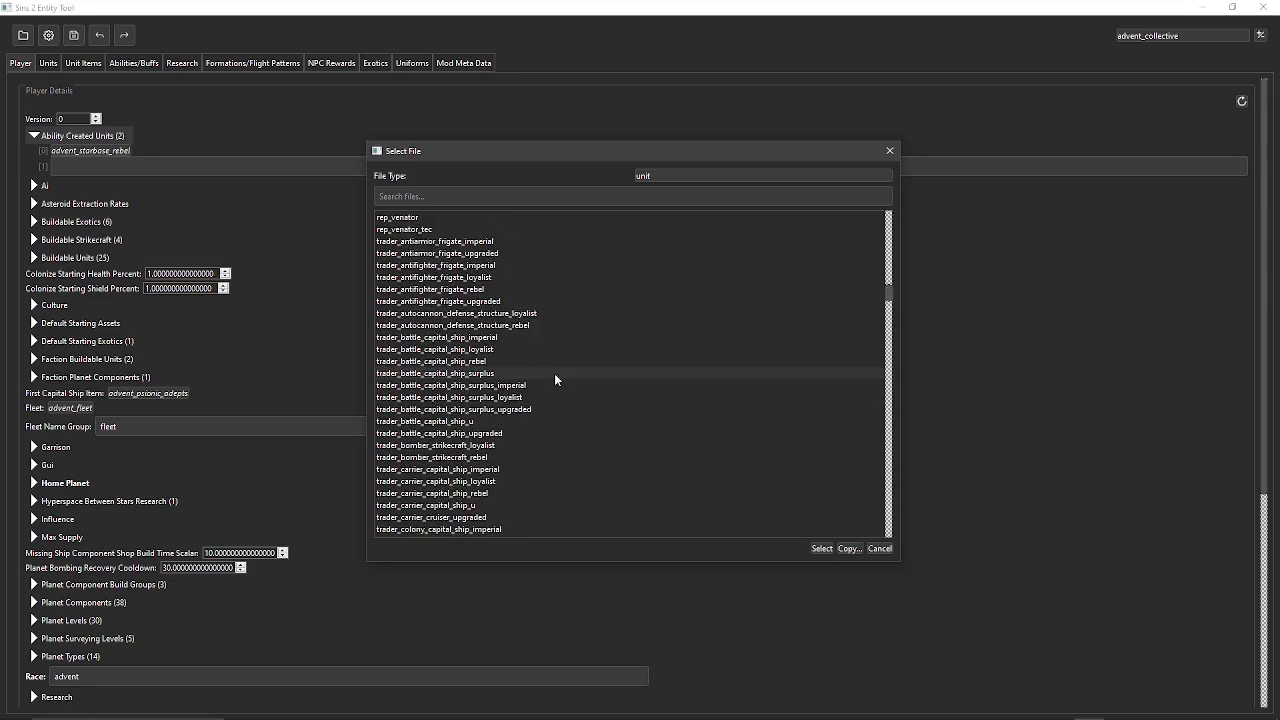
click(522, 397)
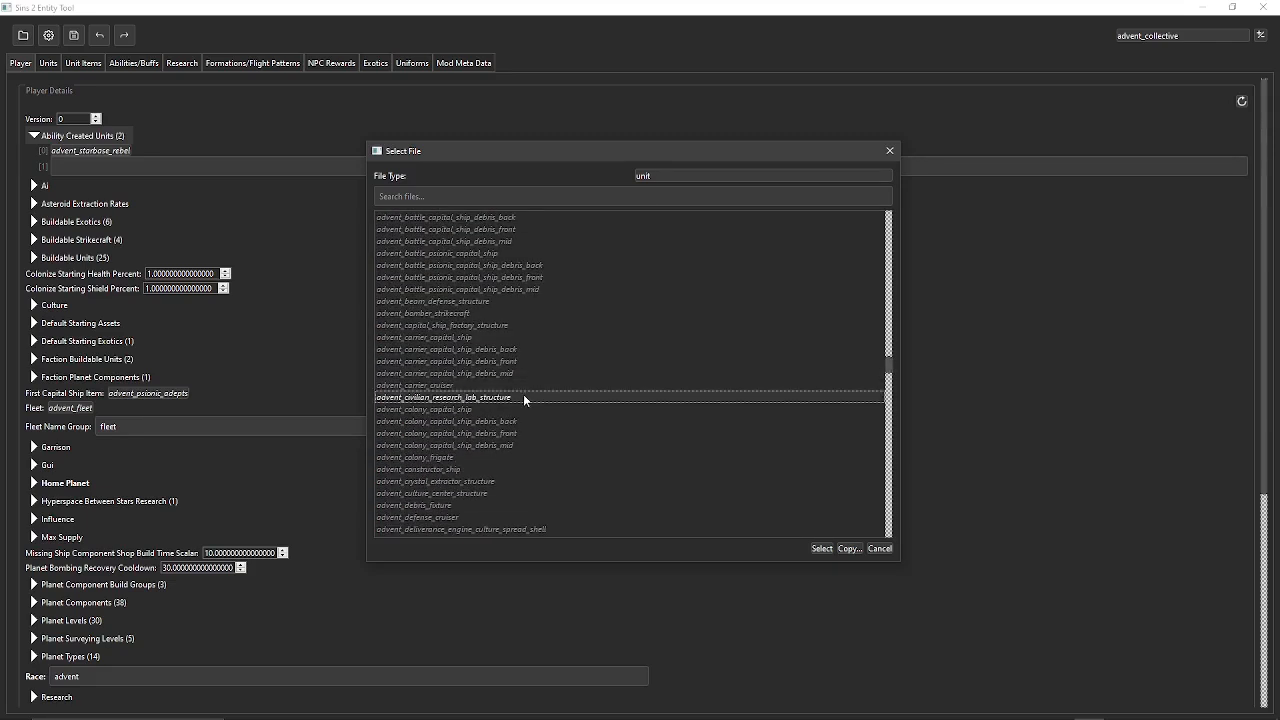
scroll(476, 386, up, 7)
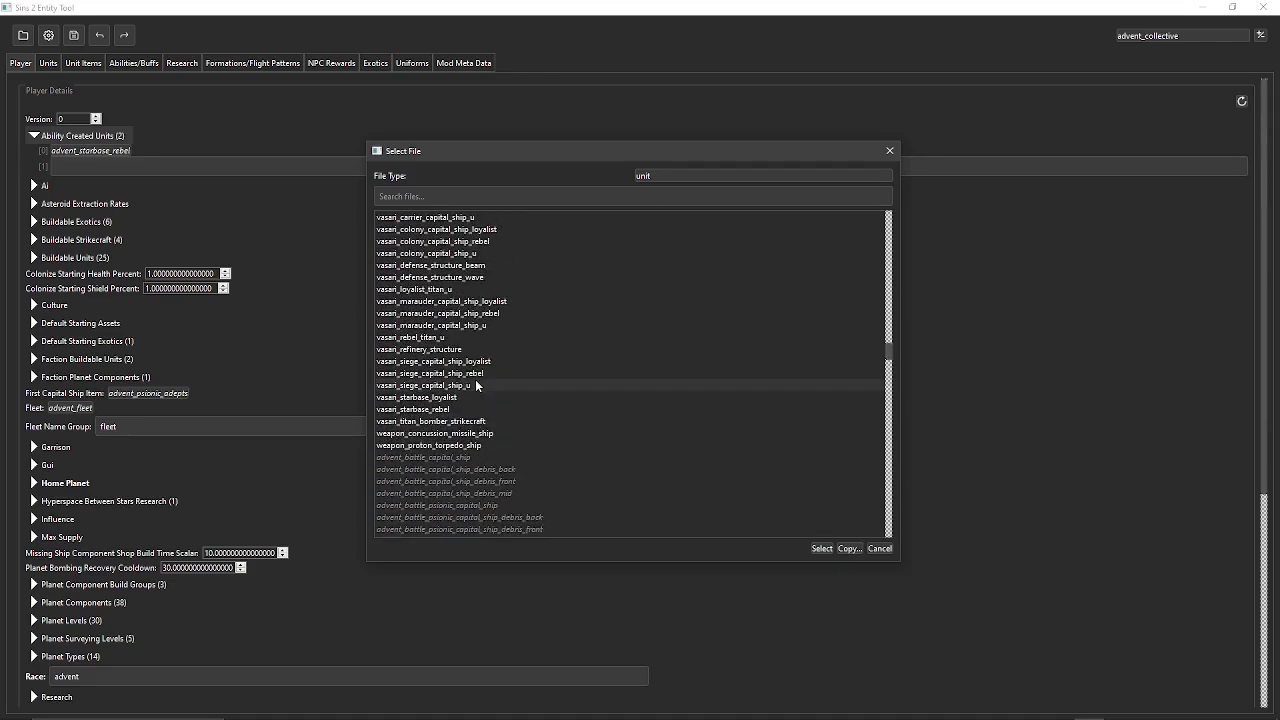
click(849, 548)
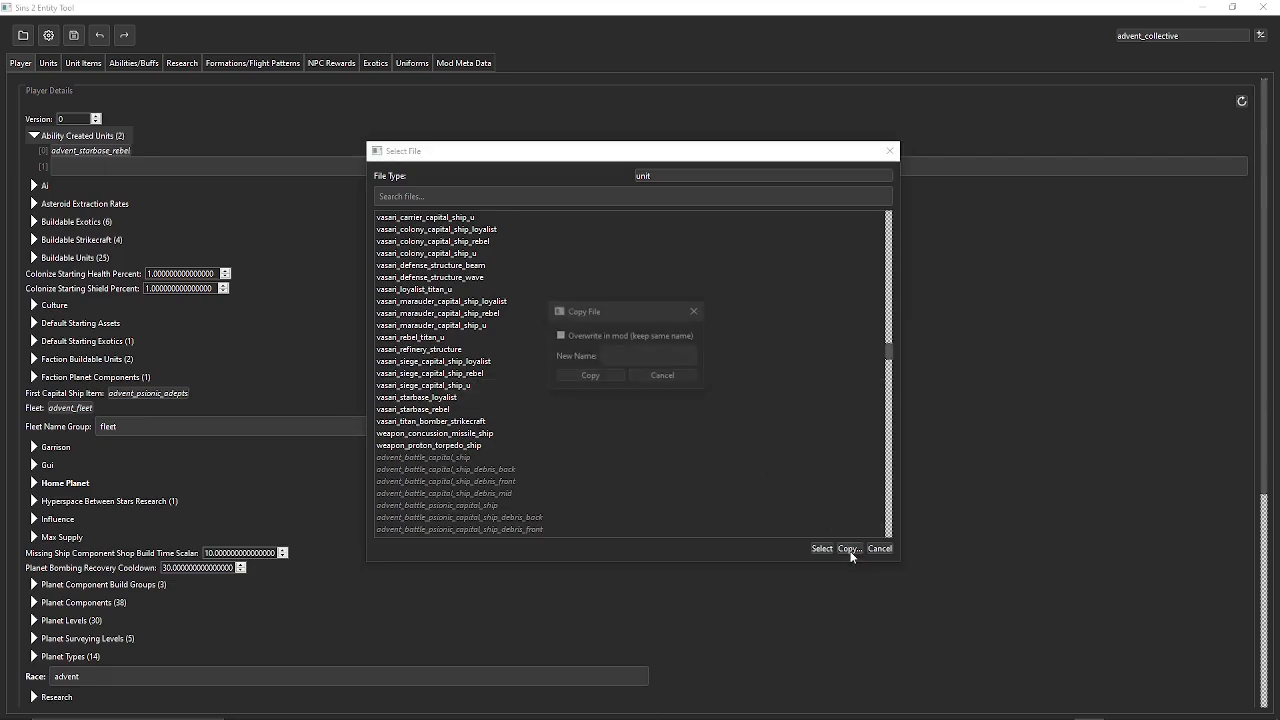
click(560, 336)
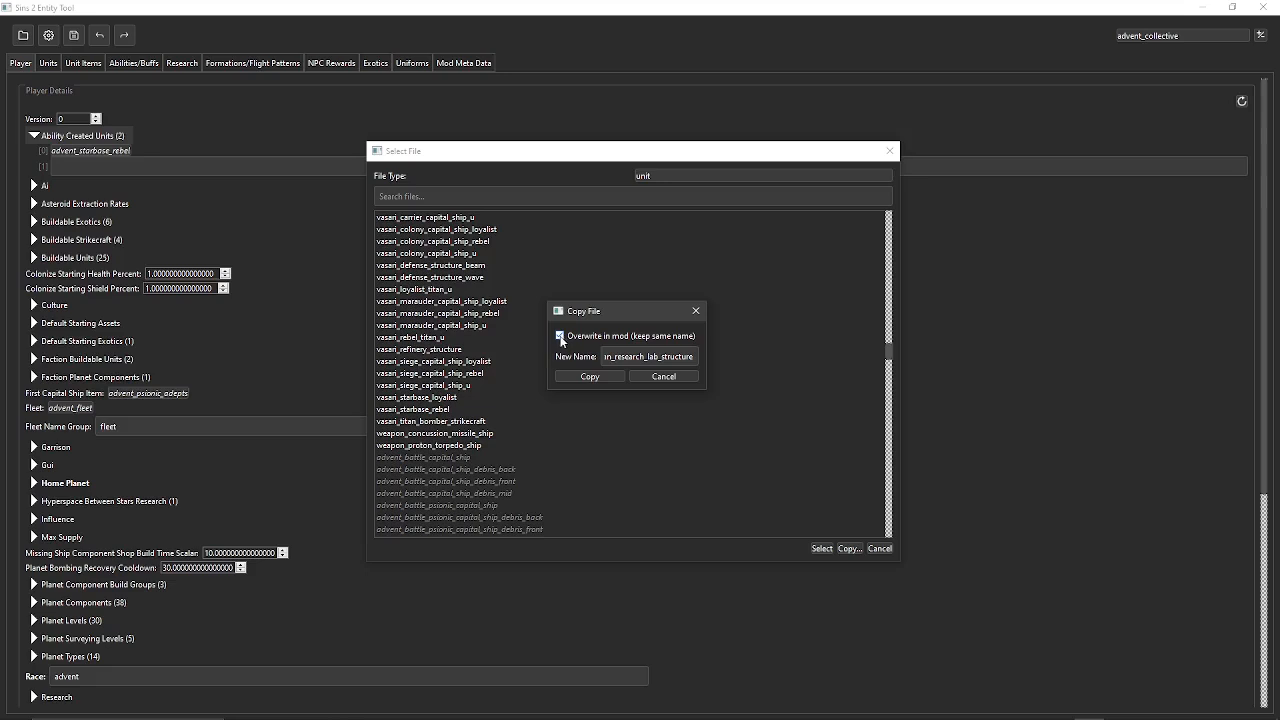
click(648, 374)
Copy the base unit advent_battle_capital_ship under the new name battleship for the empty Ability Created Units item
click(469, 458)
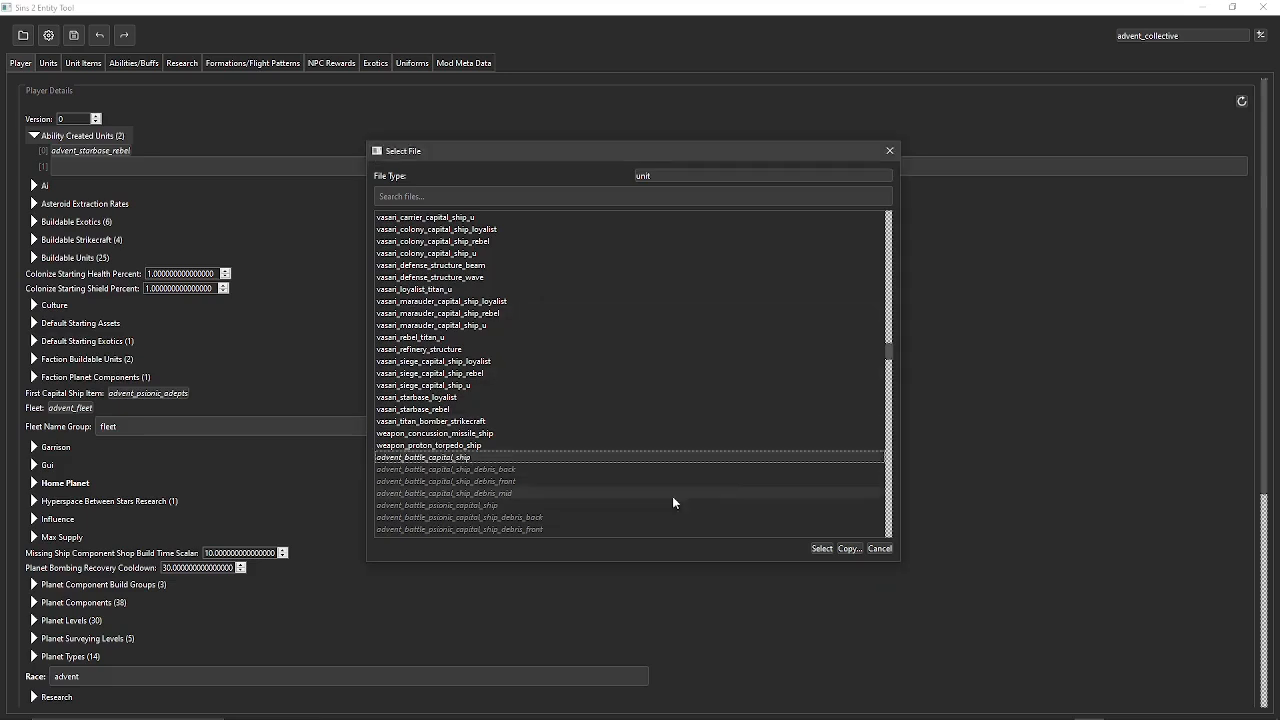
click(849, 549)
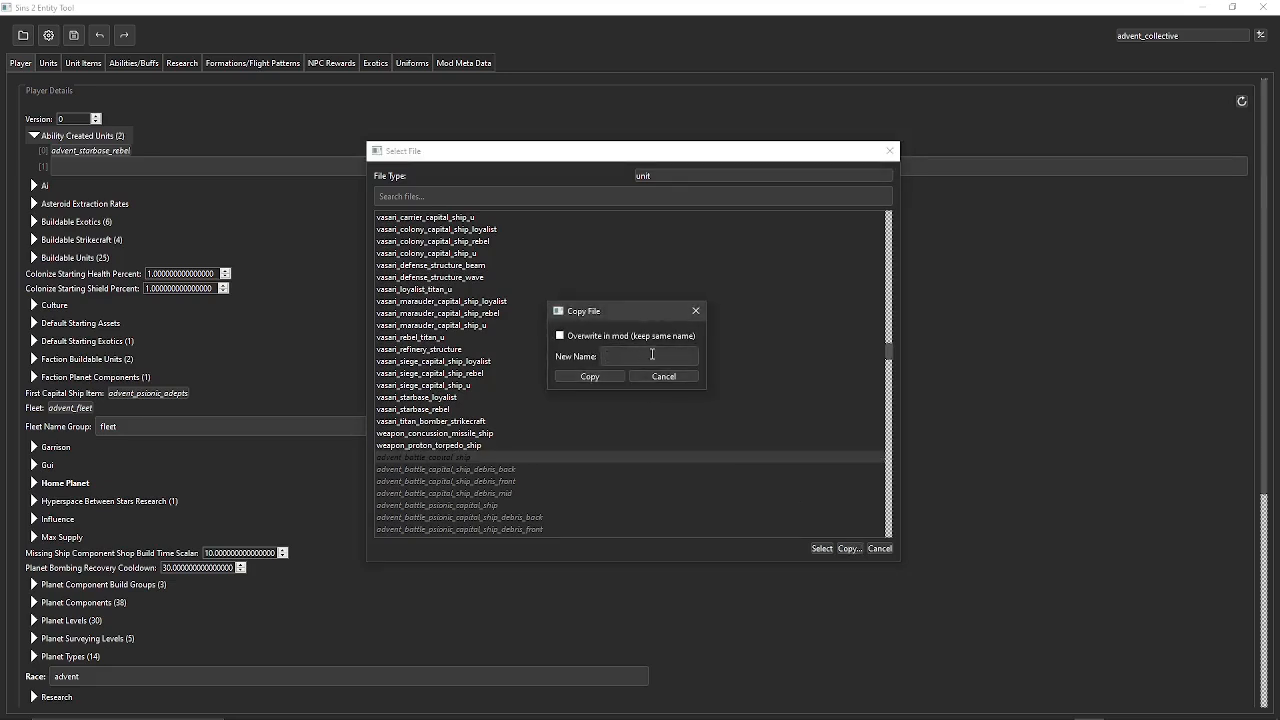
text(battleship)
click(590, 376)
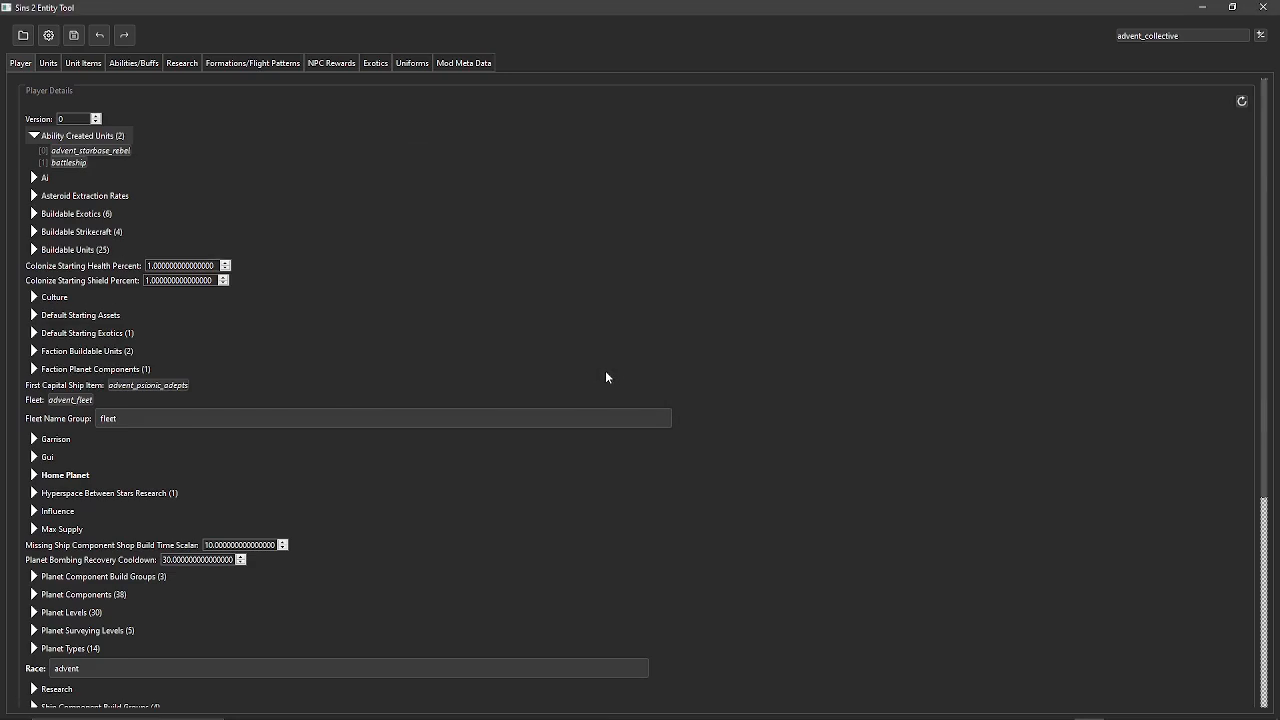
Open the battleship unit, and follow its advent_battle_capital_ship_detonate_antimatter ability to that ability's action data source
click(70, 165)
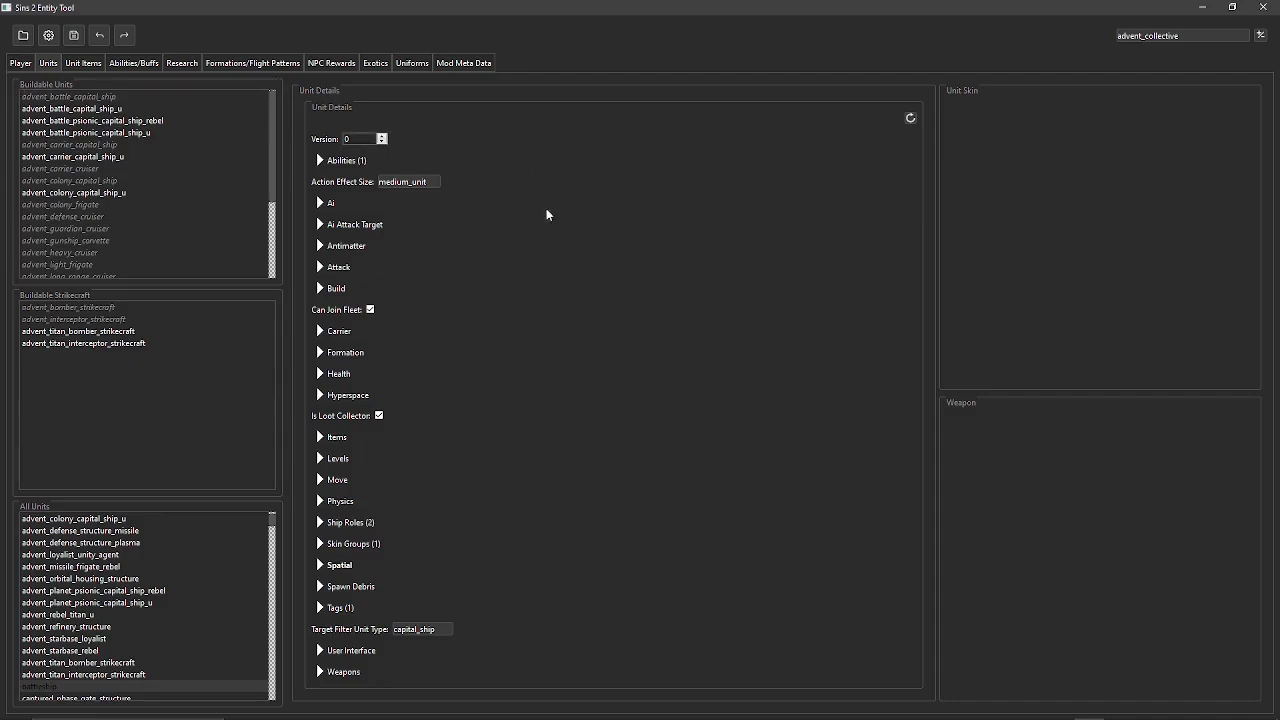
click(342, 165)
click(358, 177)
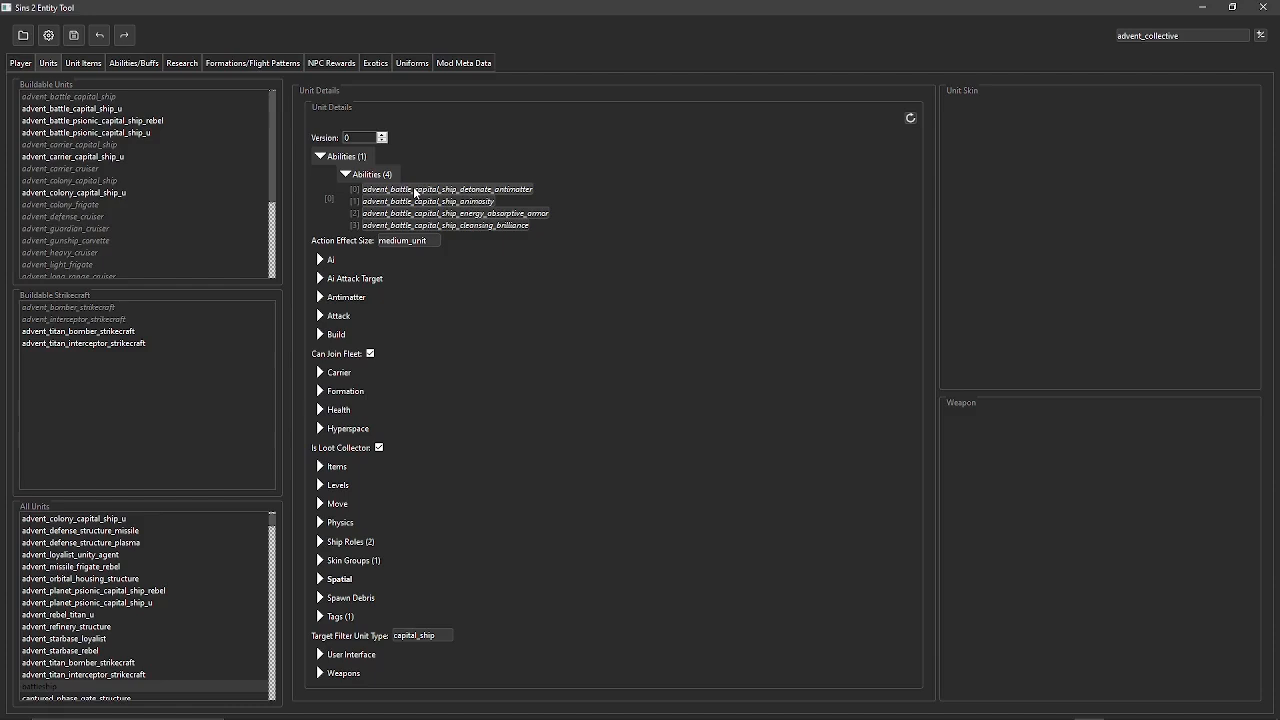
click(415, 190)
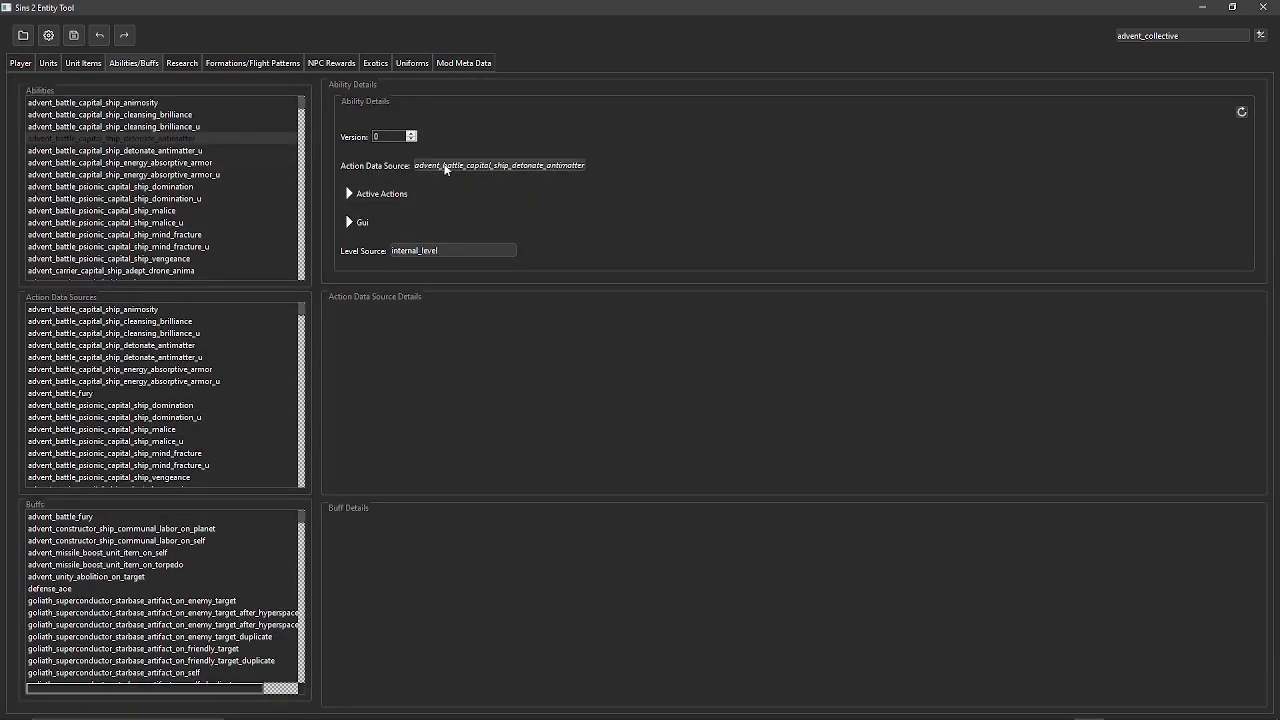
click(445, 168)
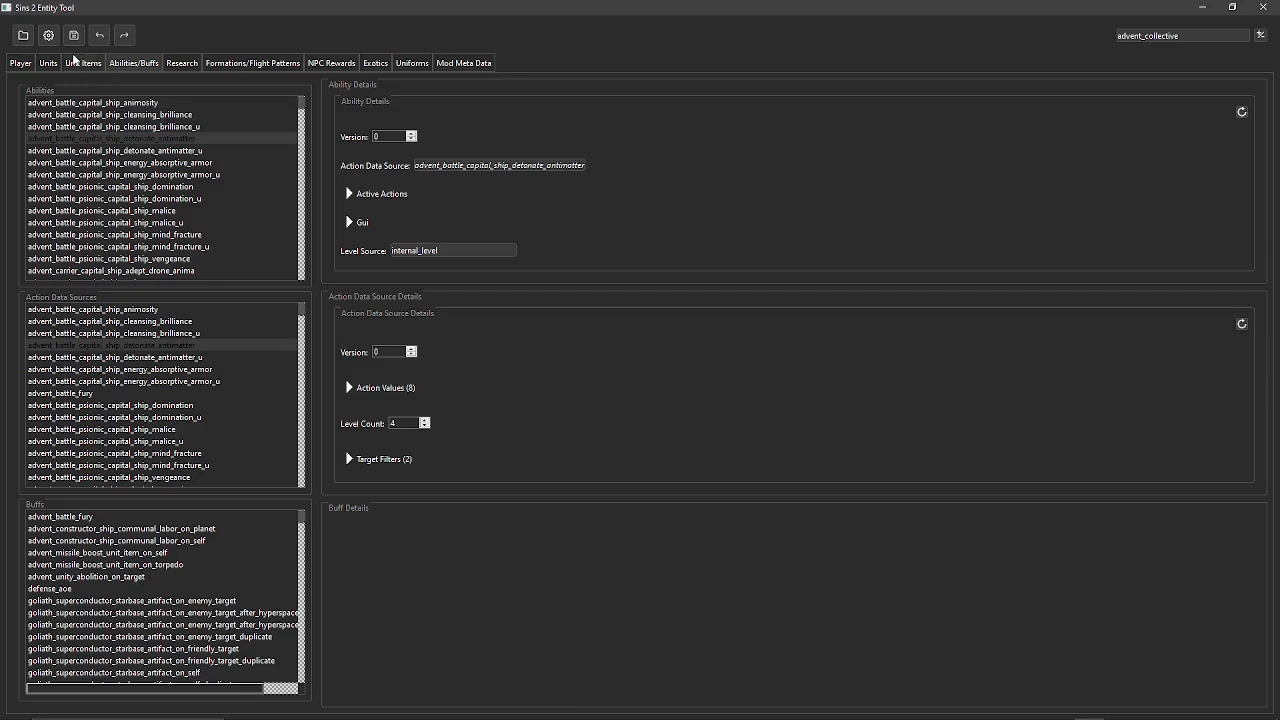
View the civilian research tree and open the details of the subject in civilian_advent_loyalist_repeatables
click(195, 64)
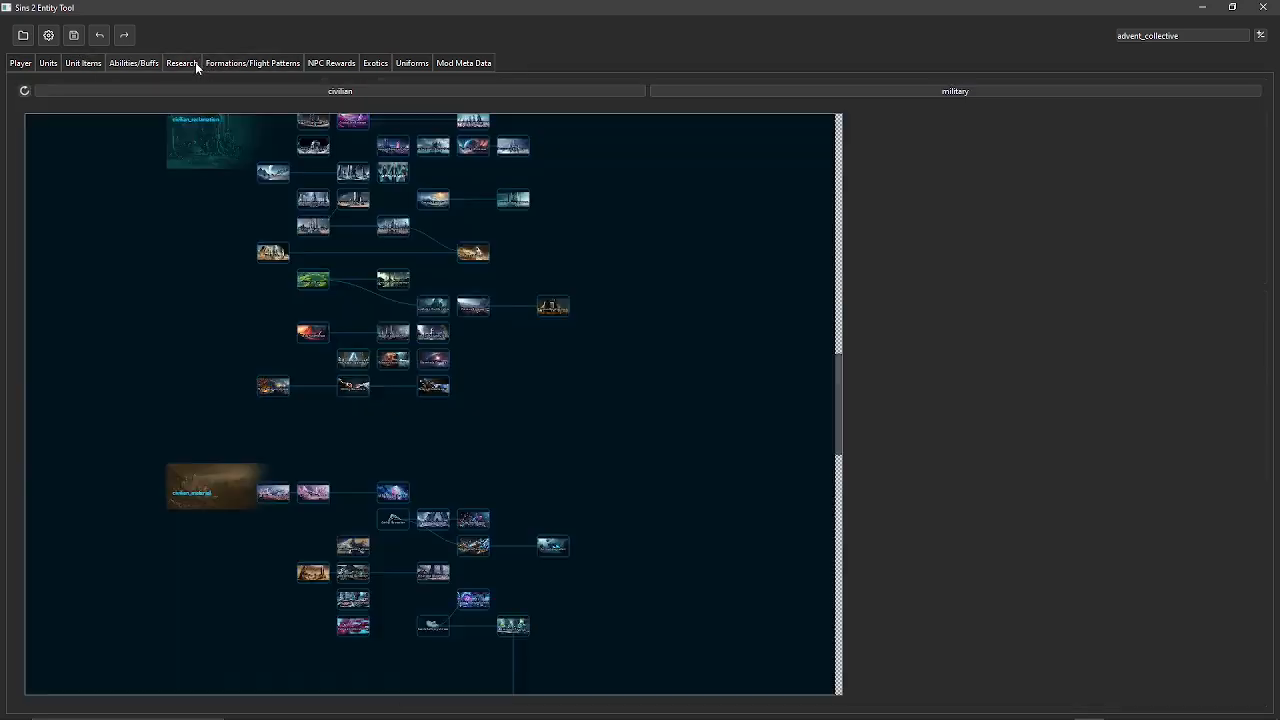
scroll(479, 272, up, 5)
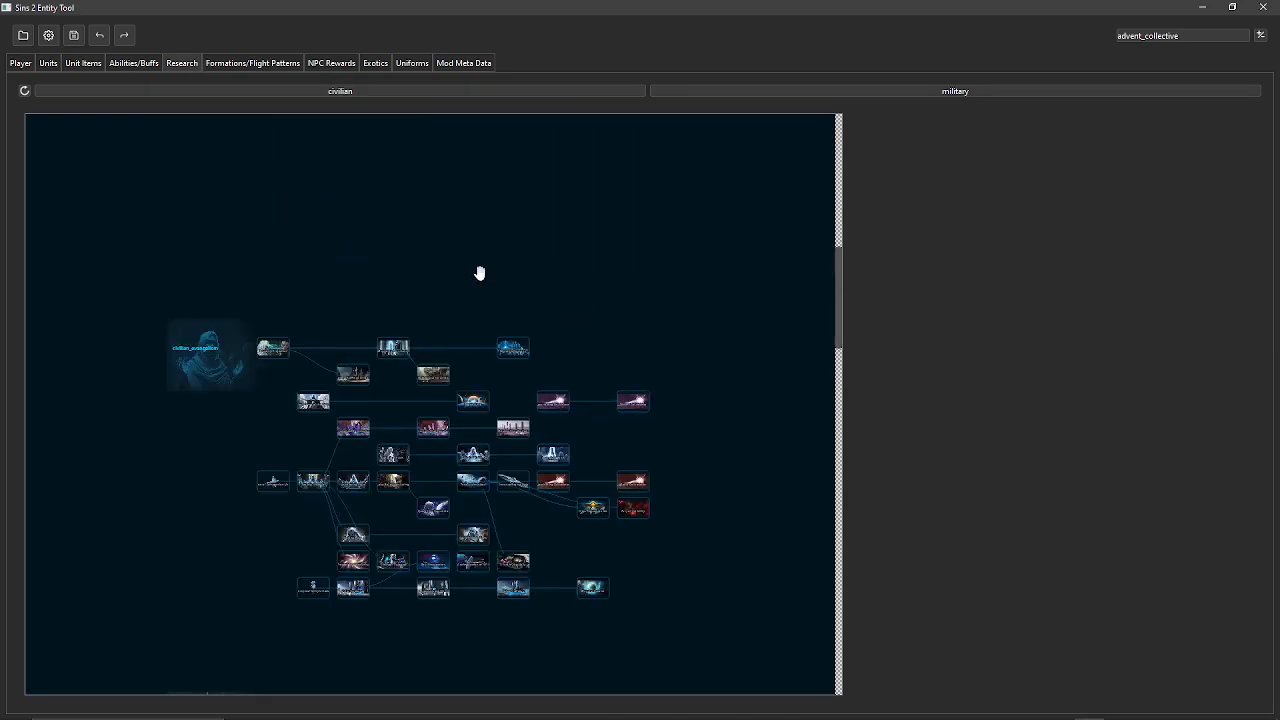
right_click(315, 407)
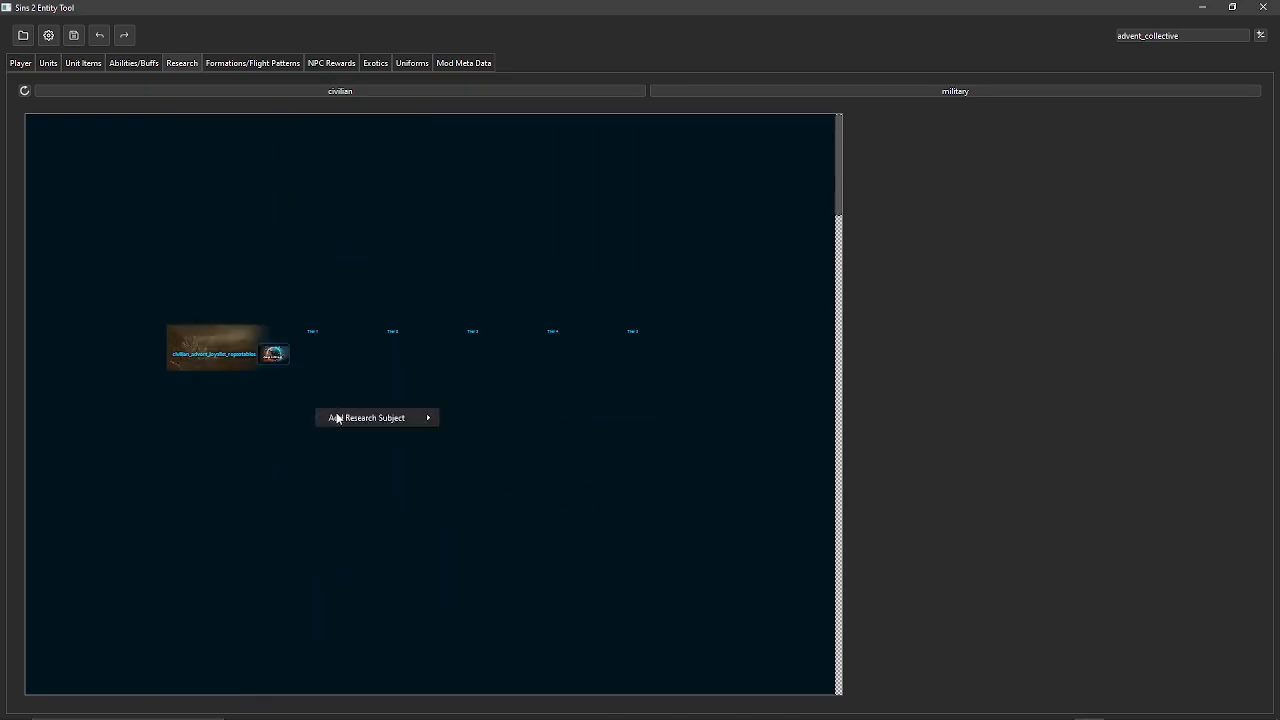
click(374, 372)
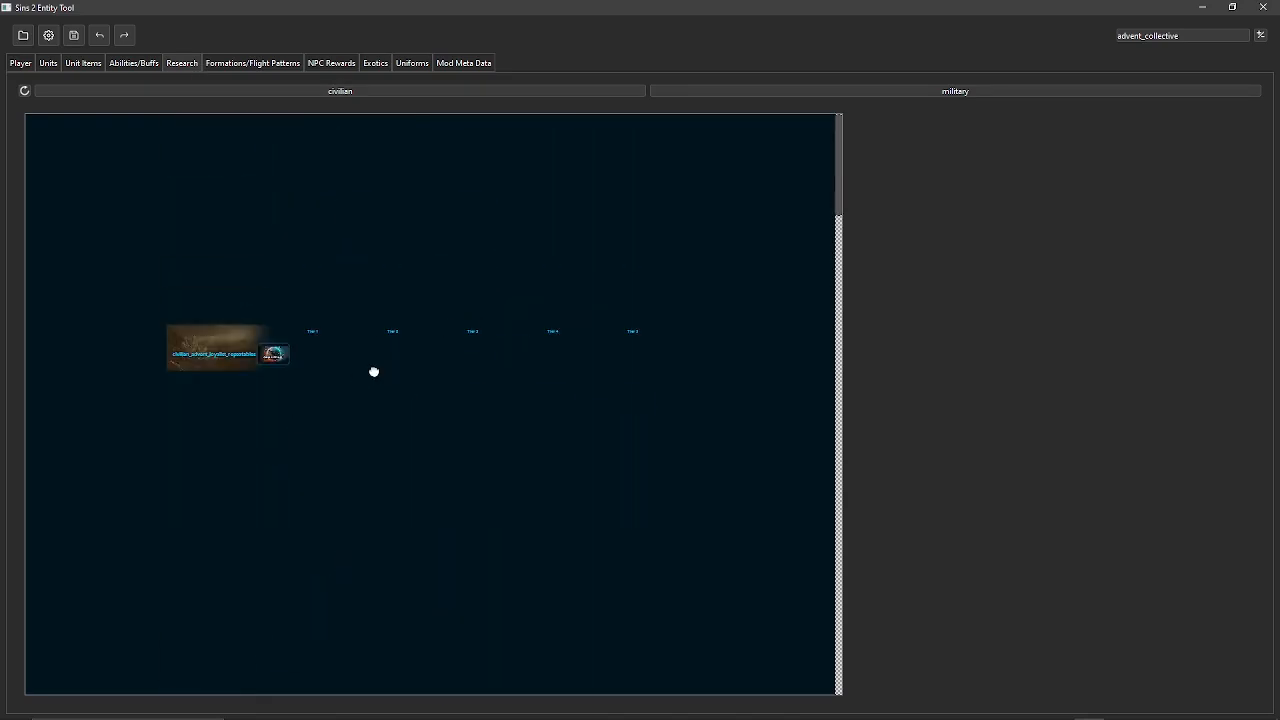
right_click(272, 355)
click(272, 350)
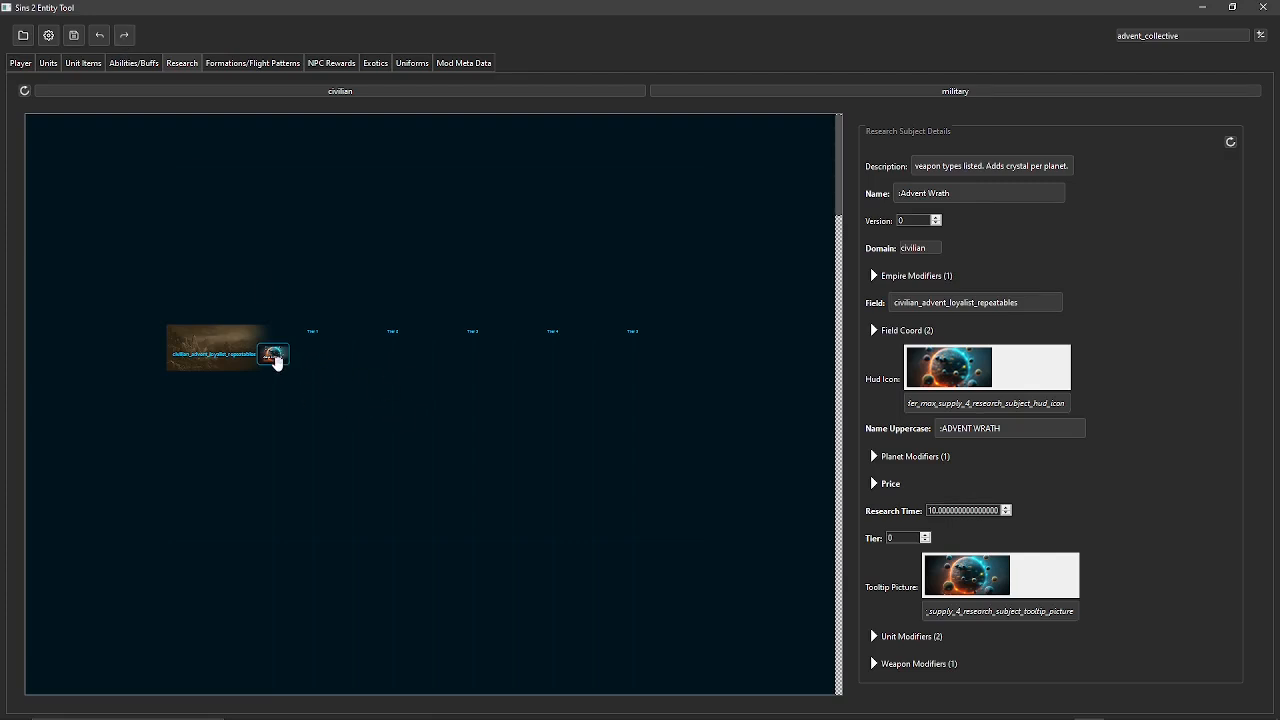
Start adding a regular research subject to the civilian tree and look through the list of subjects available for copying
right_click(378, 377)
mouse_move(486, 385)
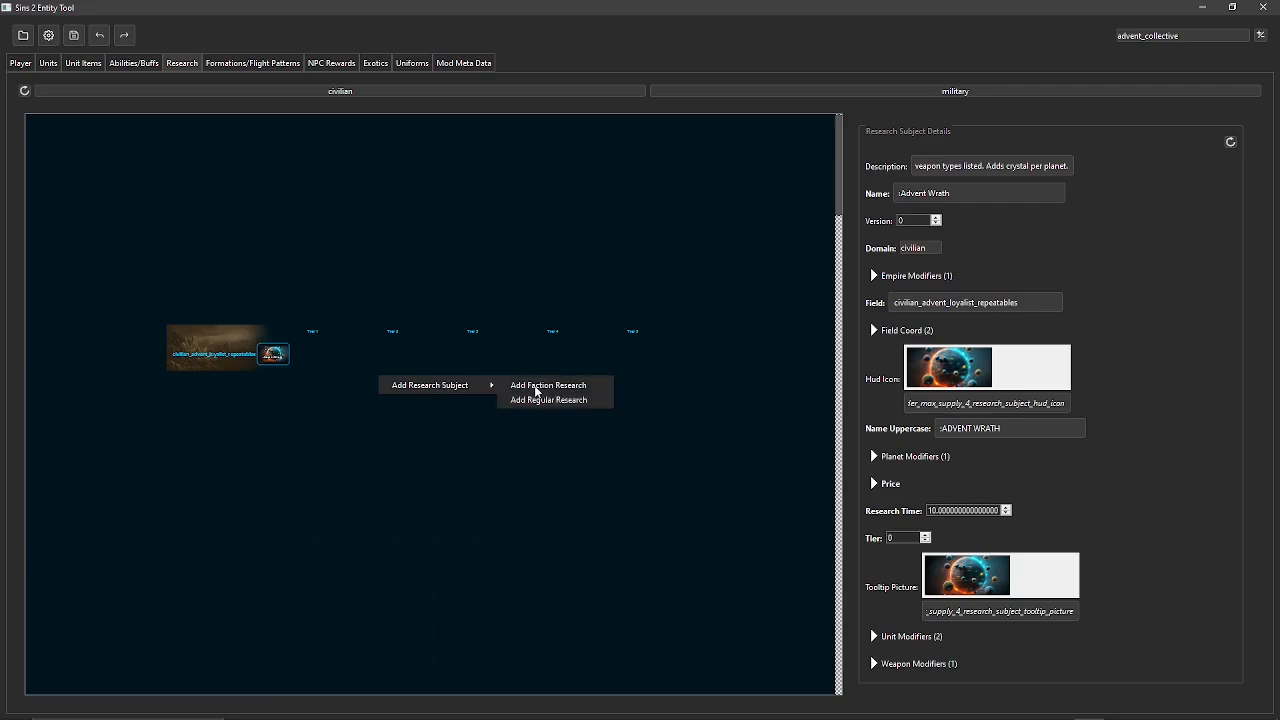
click(531, 400)
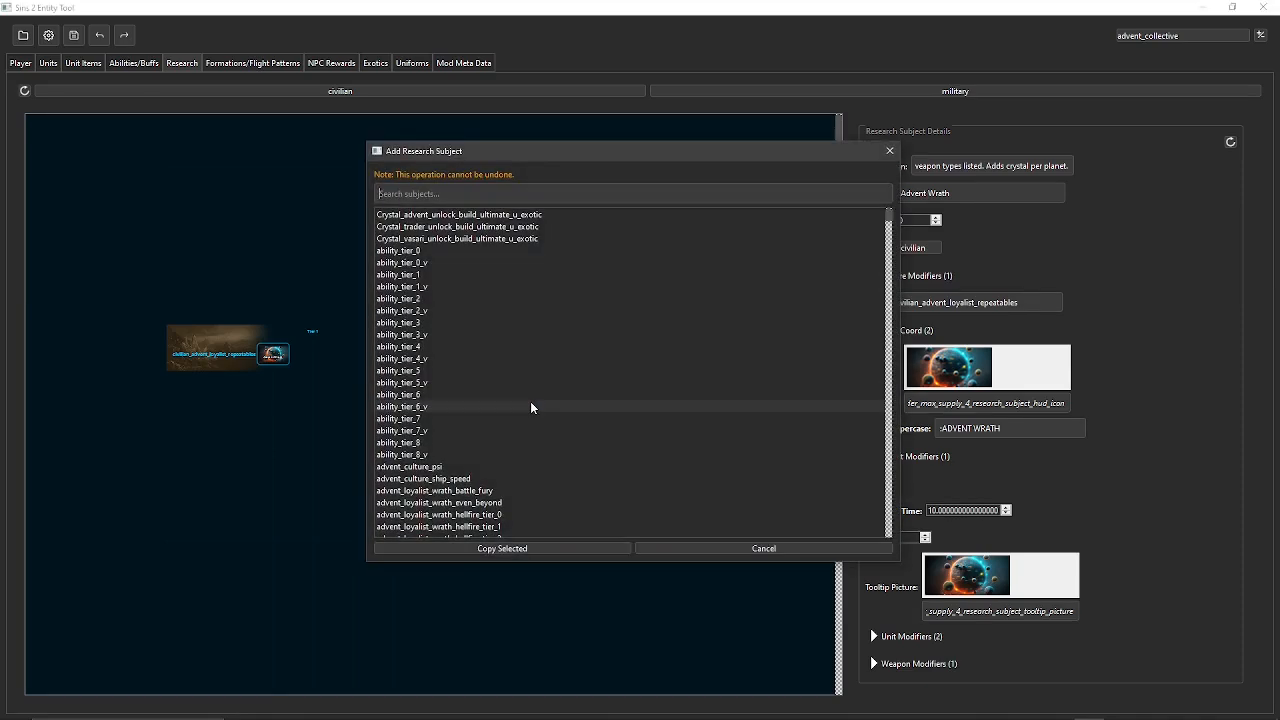
scroll(600, 312, down, 1)
scroll(601, 312, down, 20)
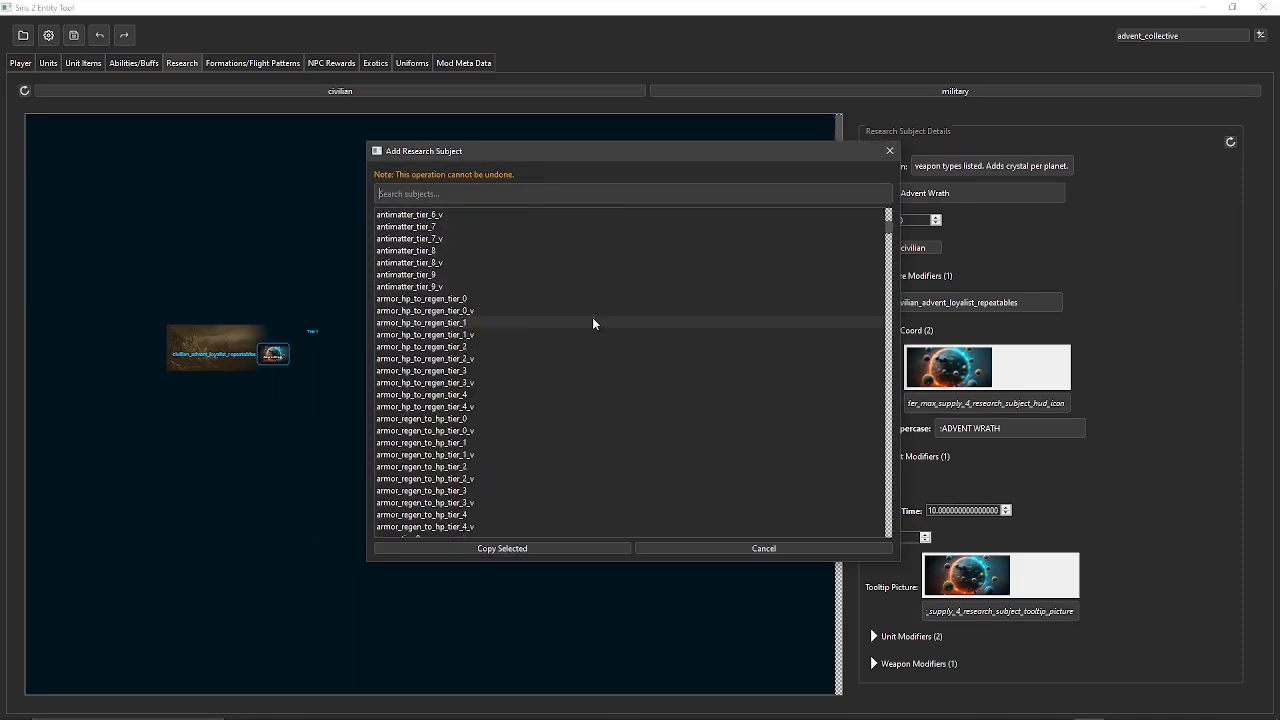
scroll(581, 346, down, 15)
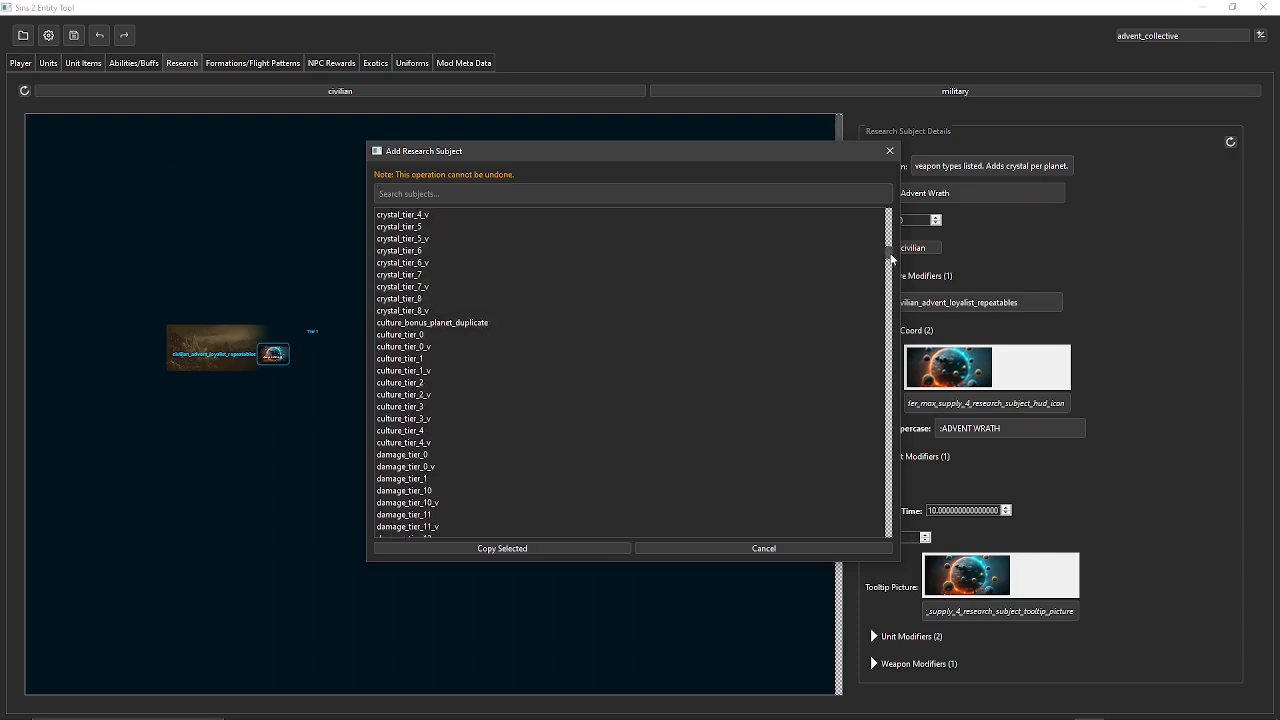
drag(885, 254, 883, 391)
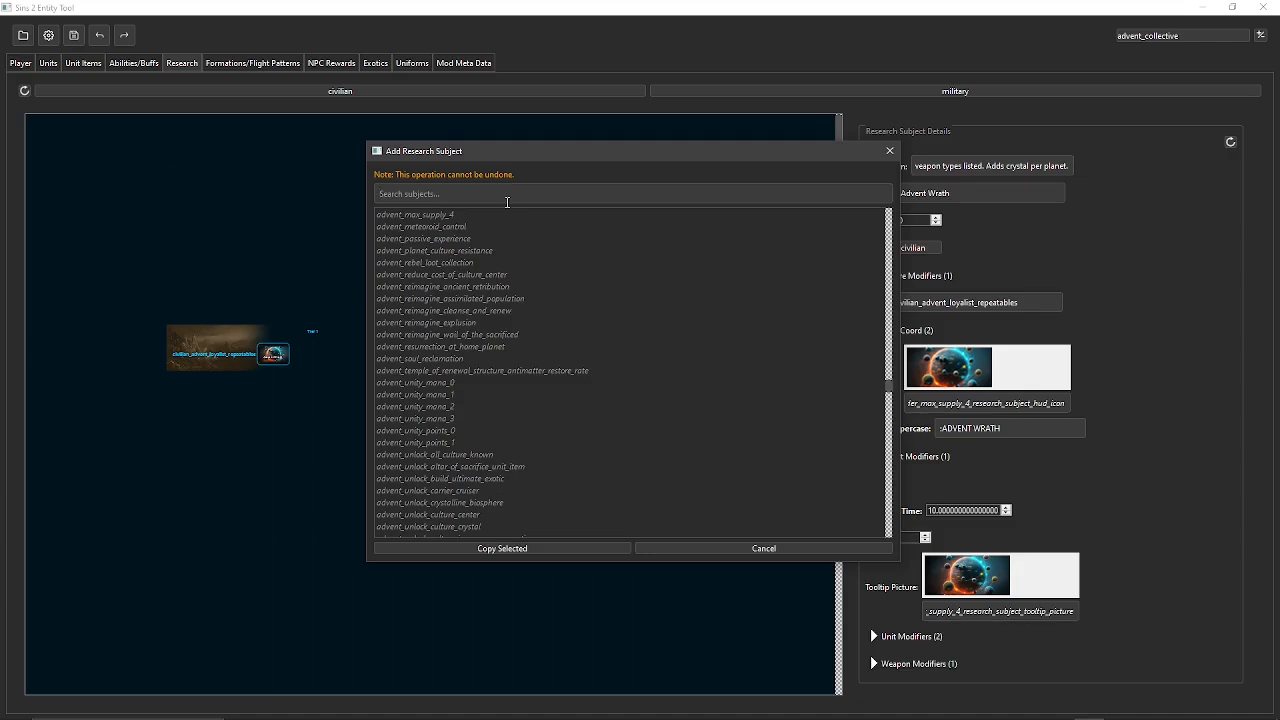
Search the available research subjects for unlock_, look through the list, and clear the search
text(unl)
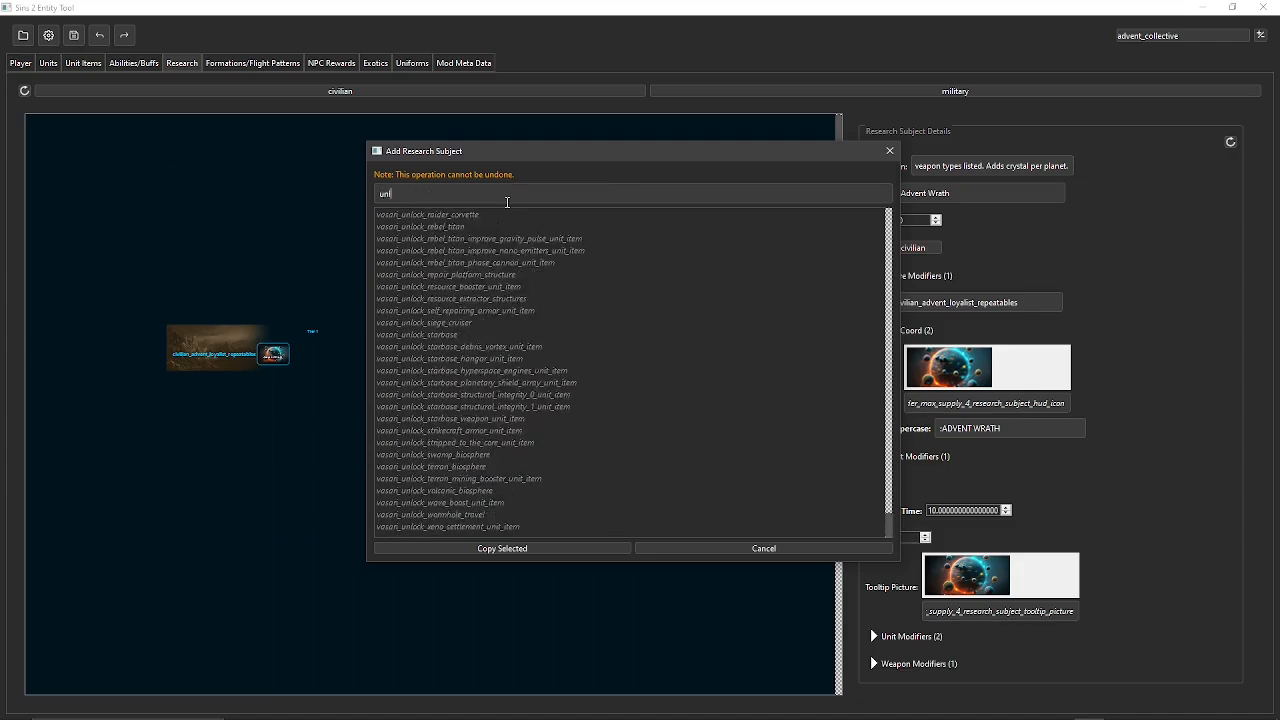
text(ock_)
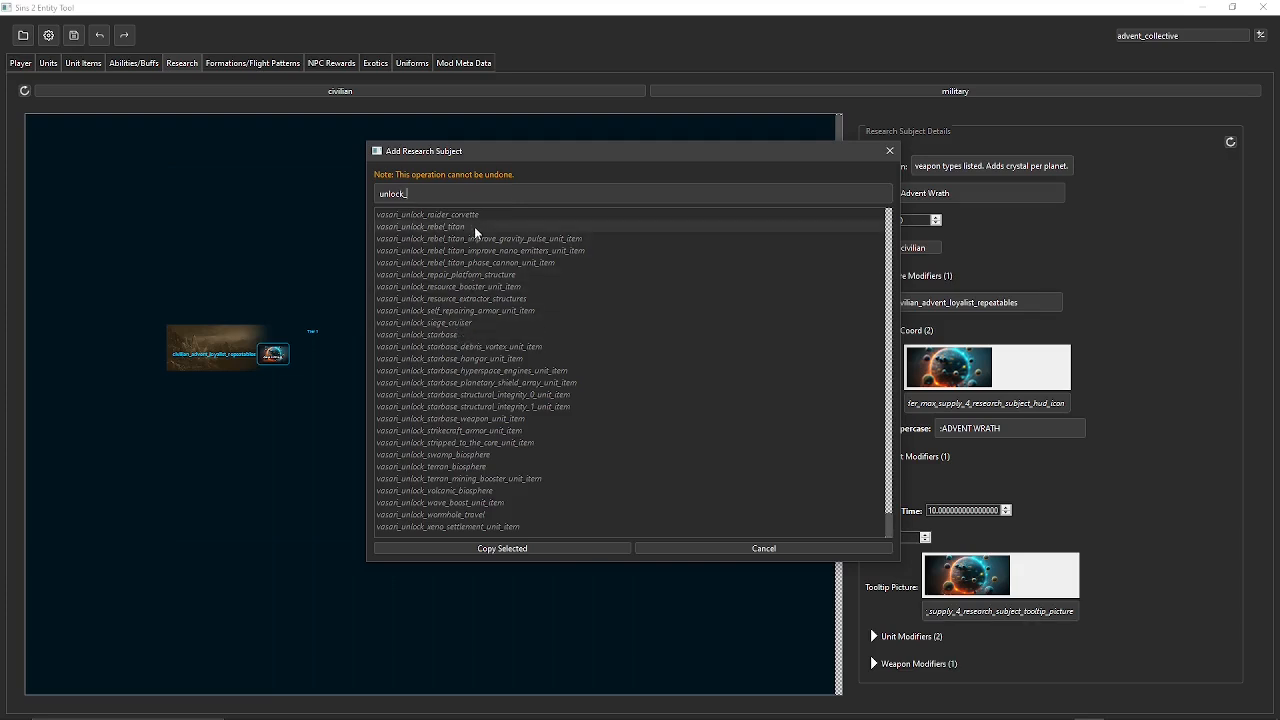
scroll(500, 333, up, 10)
scroll(500, 333, up, 10)
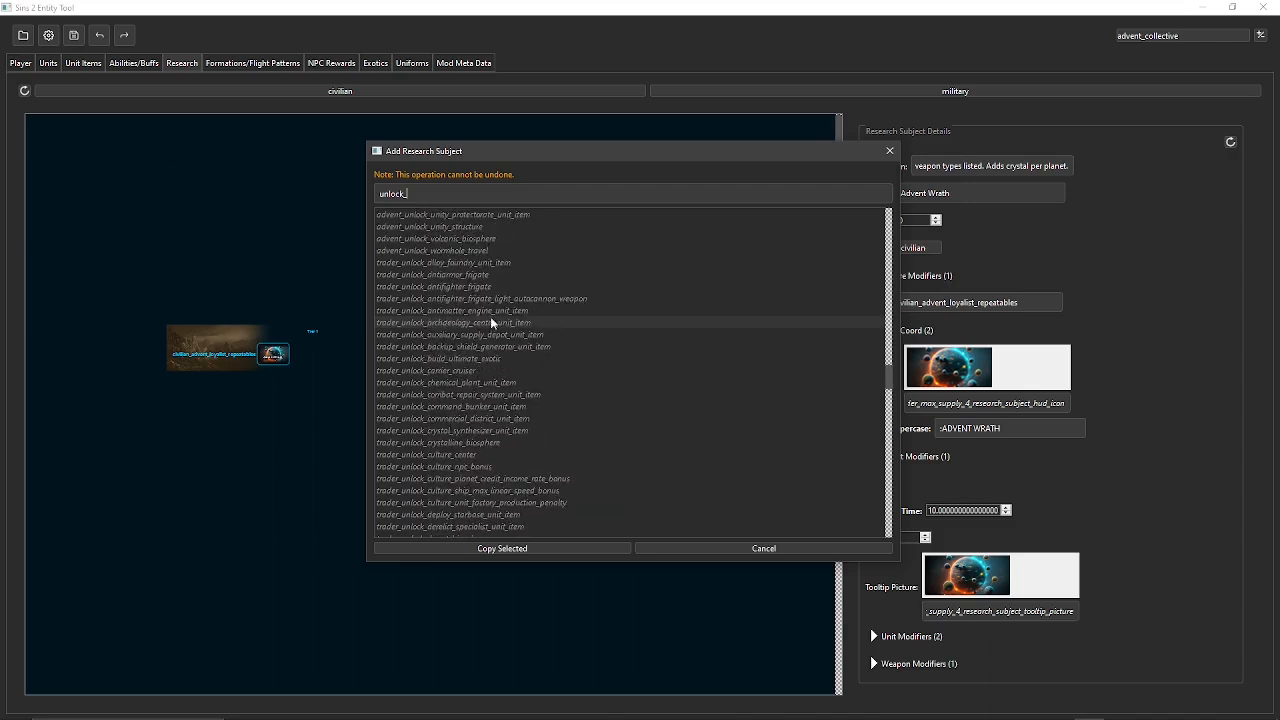
key(ctrl+a)
key(BackSpace)
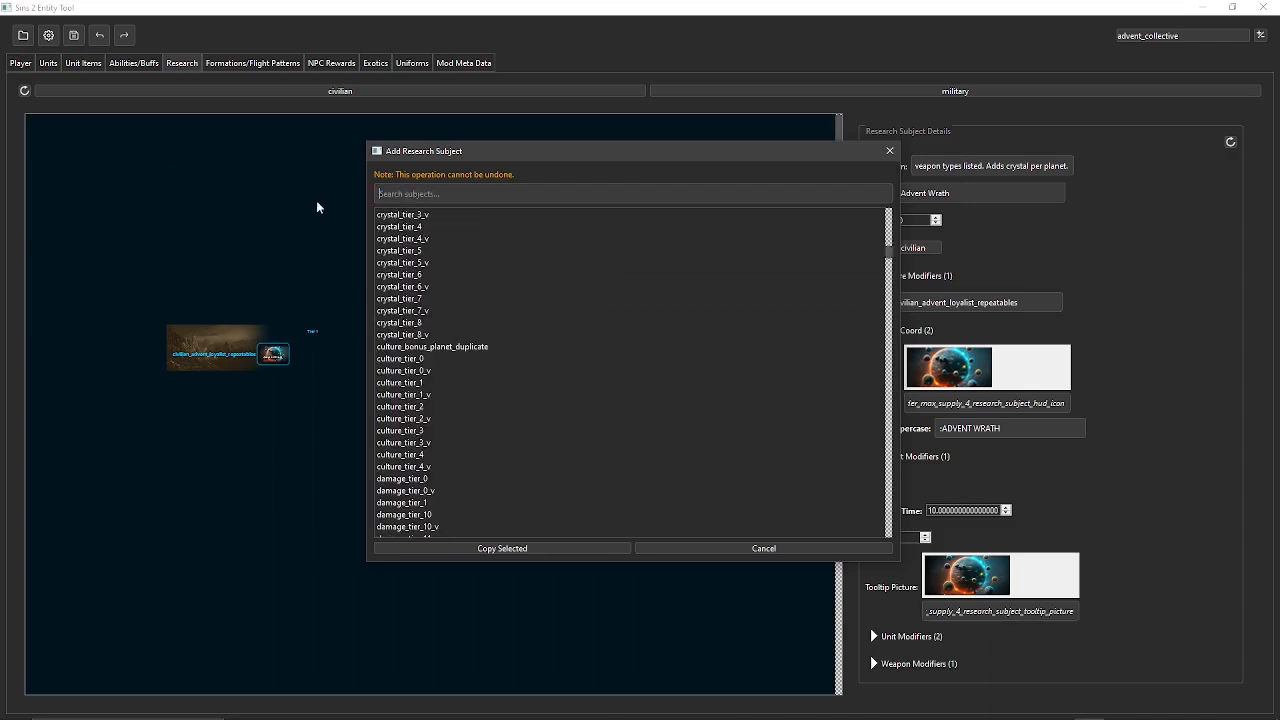
scroll(530, 390, up, 10)
scroll(693, 256, up, 4)
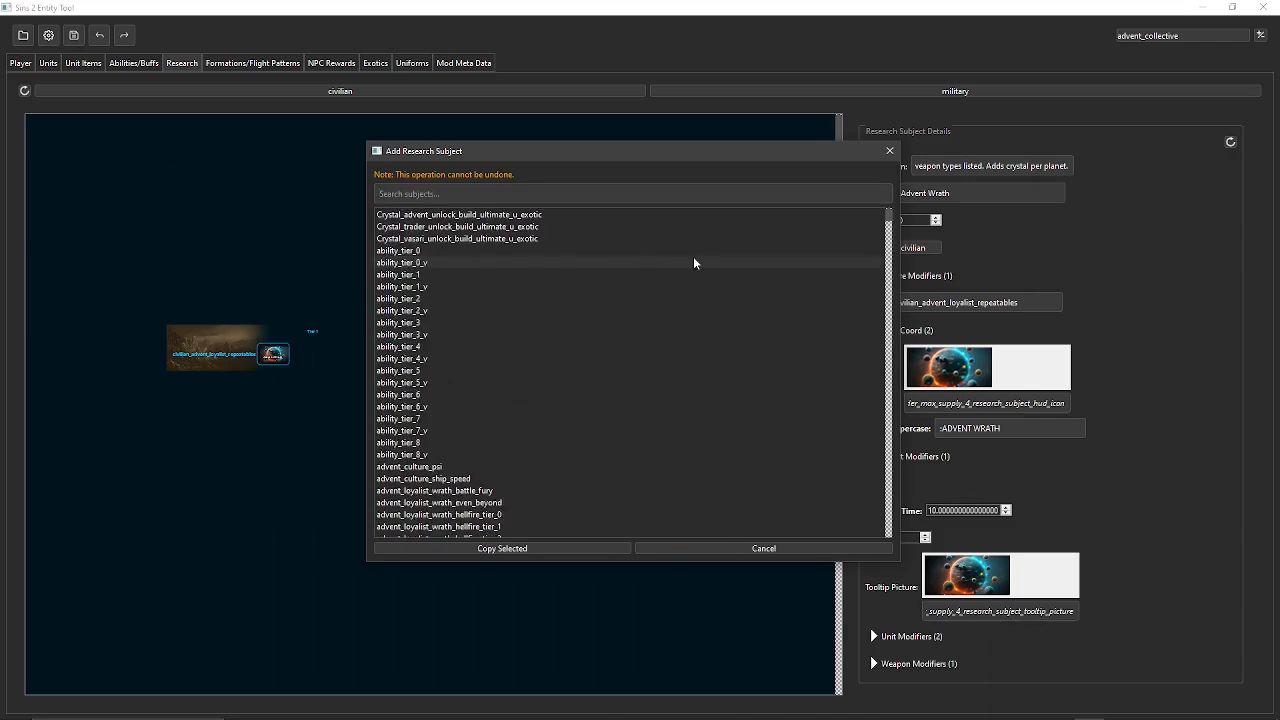
drag(890, 222, 894, 184)
Search the research subjects for tw and choose trader_twin_fortresses as the subject to copy
click(645, 197)
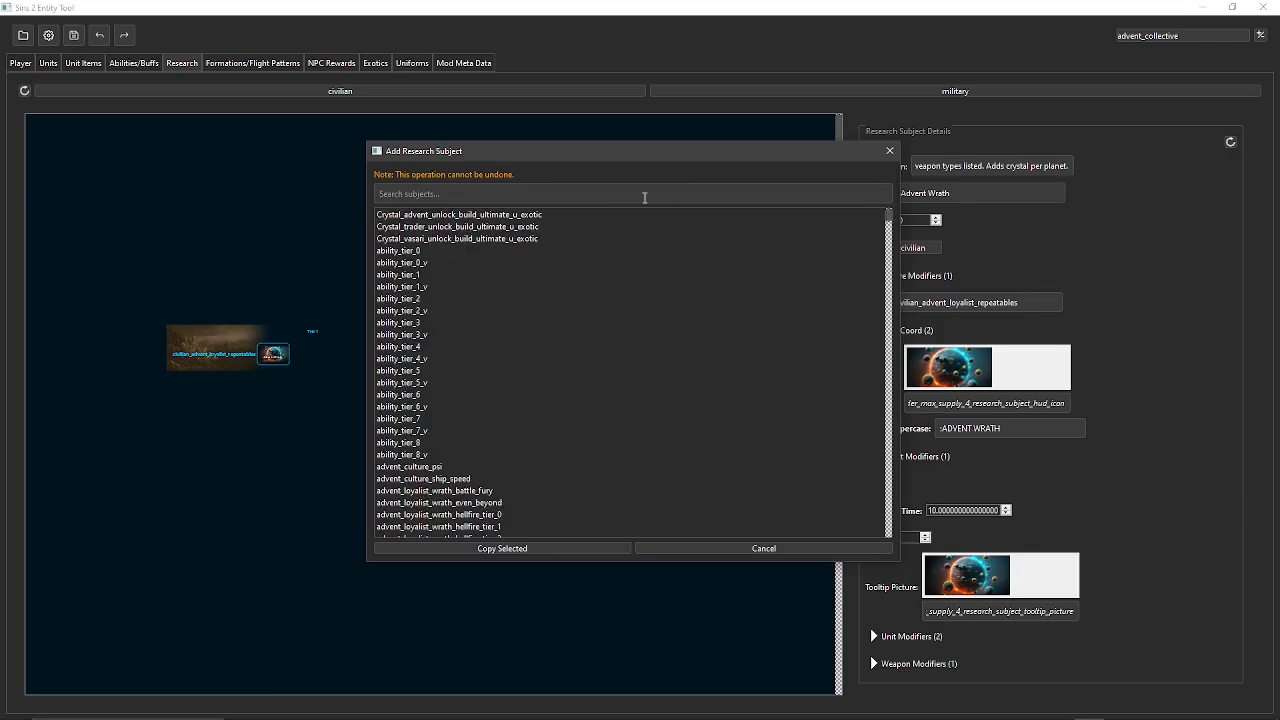
text(tw)
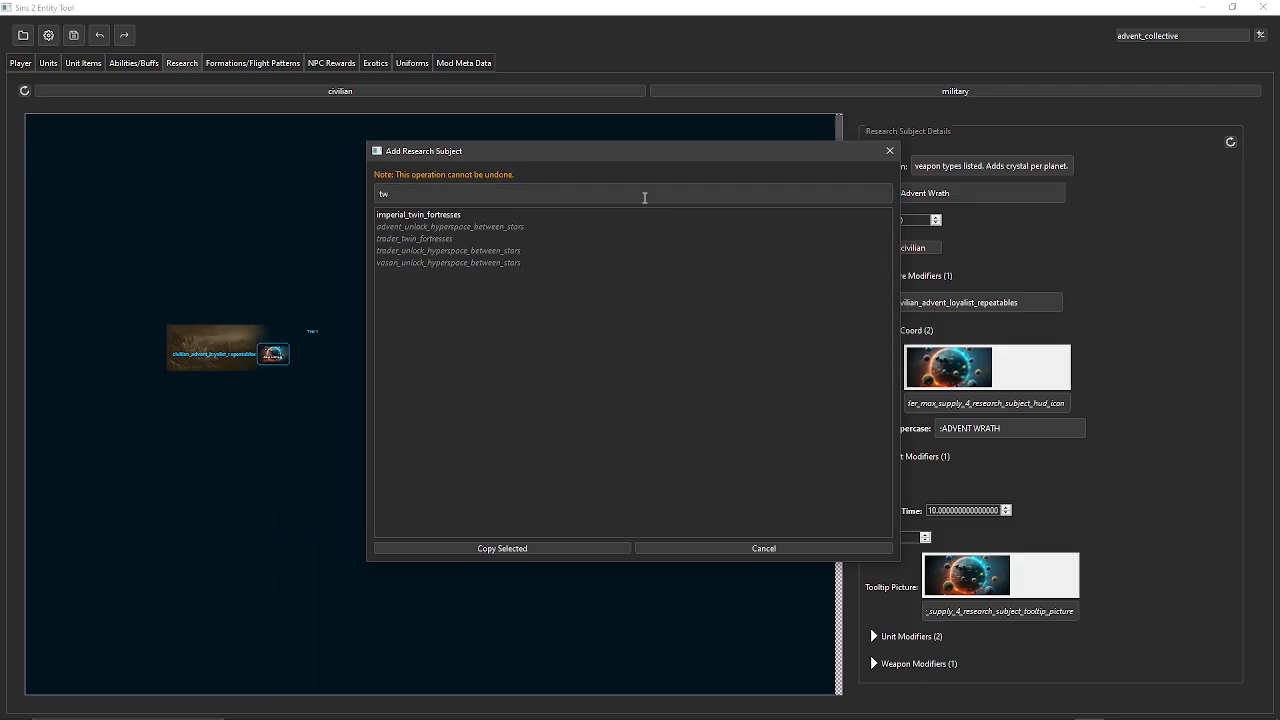
click(418, 239)
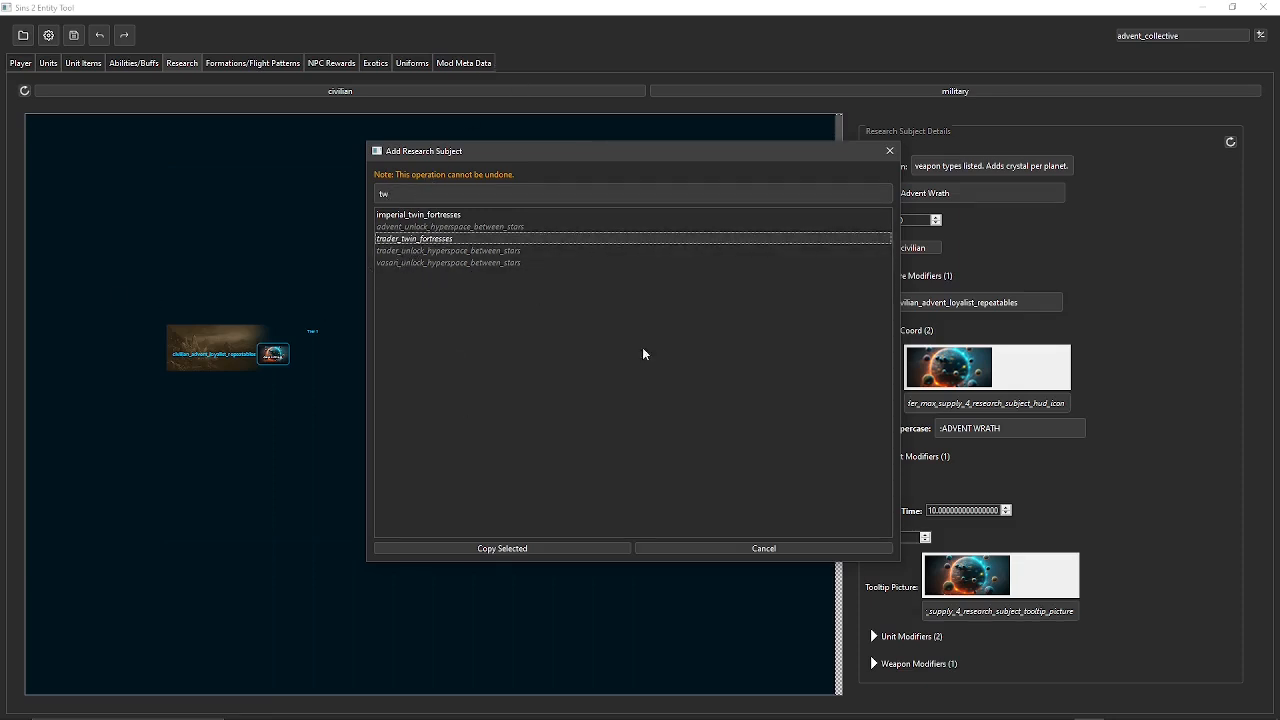
click(480, 549)
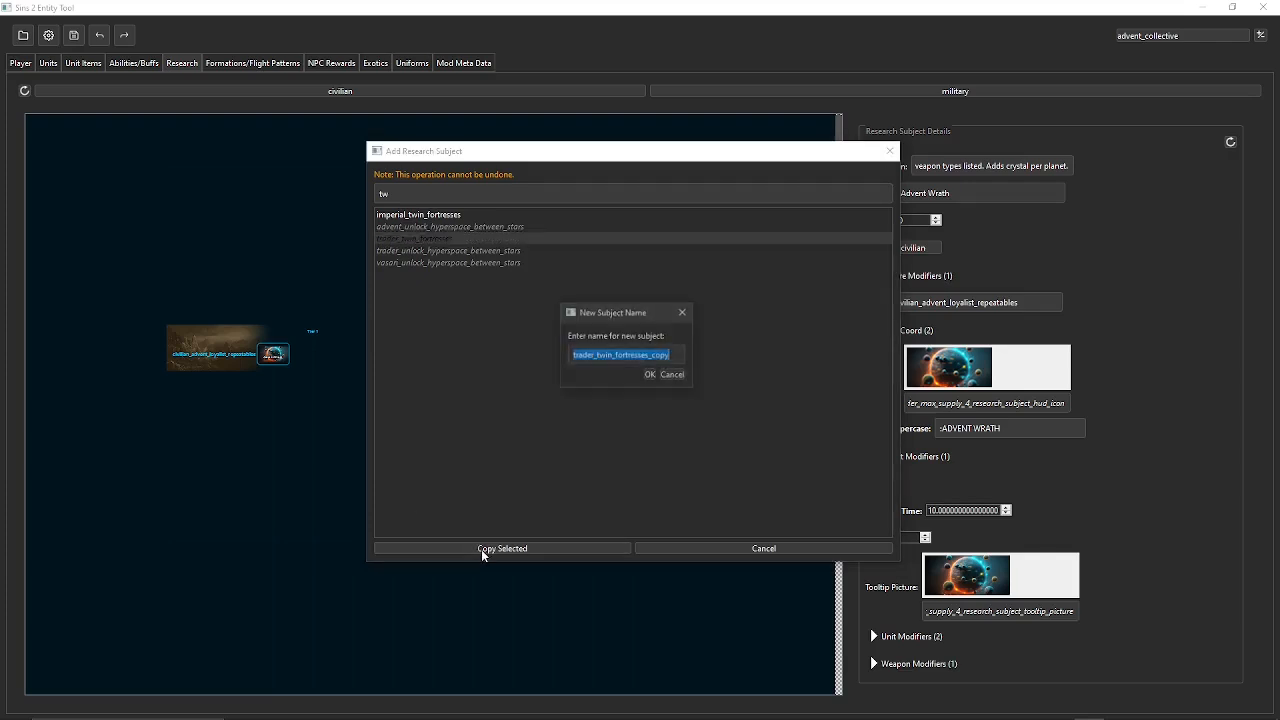
Name the copied subject, replacing the beginning of the suggested name with unit and removing the _copy suffix
click(680, 356)
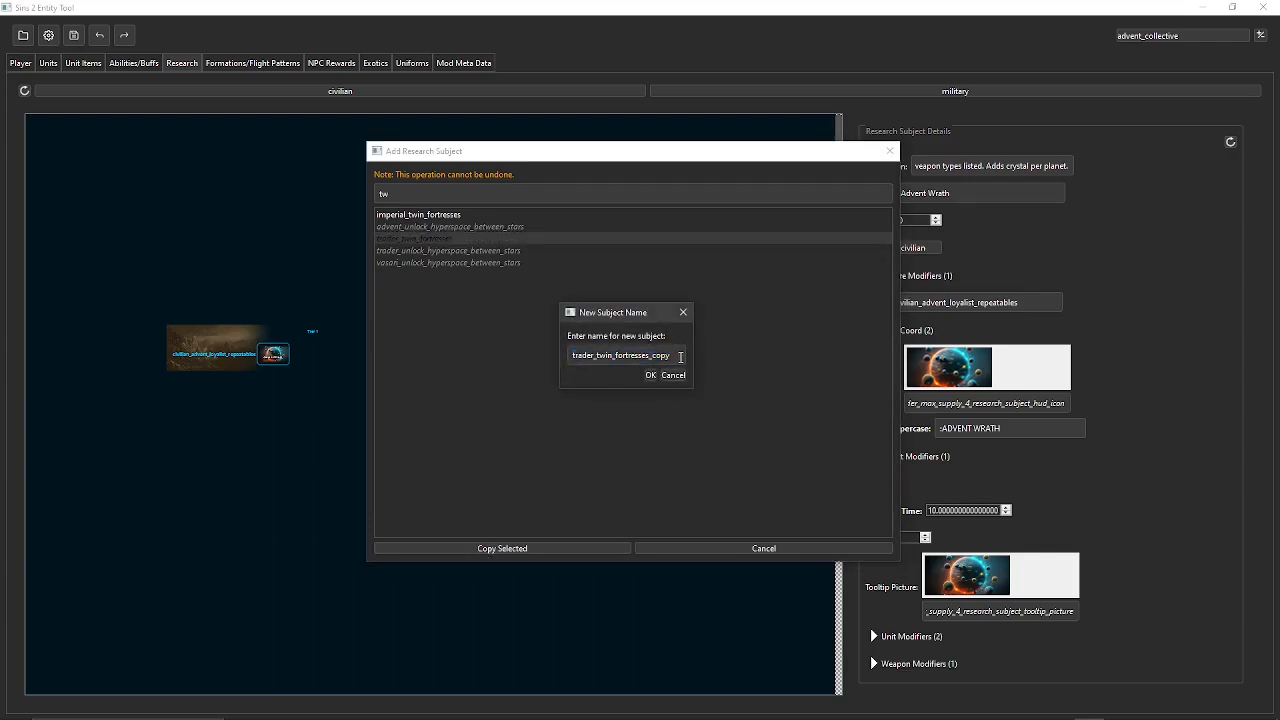
double_click(592, 355)
click(595, 355)
mouse_move(595, 355)
mouse_down()
mouse_move(572, 355)
mouse_move(595, 362)
mouse_up()
text(unit)
click(676, 354)
key(BackSpace)
key(BackSpace)
key(BackSpace)
key(BackSpace)
key(BackSpace)
click(651, 376)
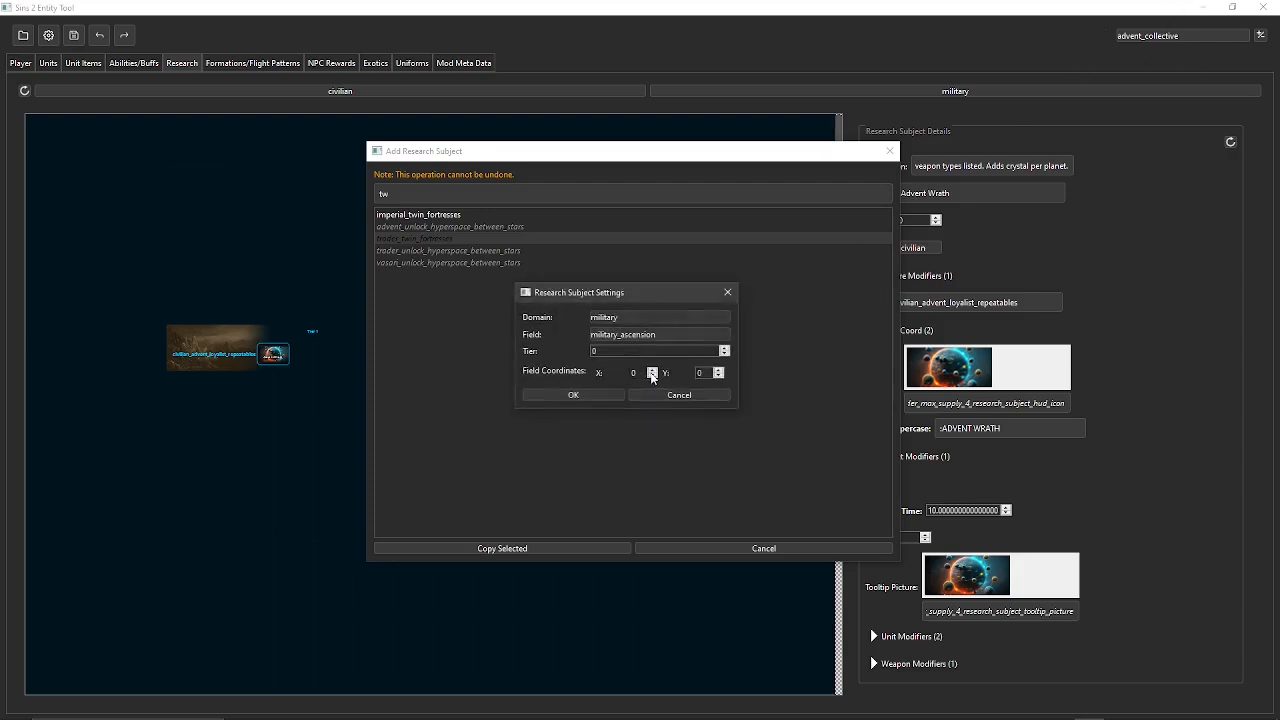
Place the new subject in the civilian domain, field civilian_advent_loyalist_repeatables, with field coordinate Y 2, and create it
click(628, 318)
click(630, 338)
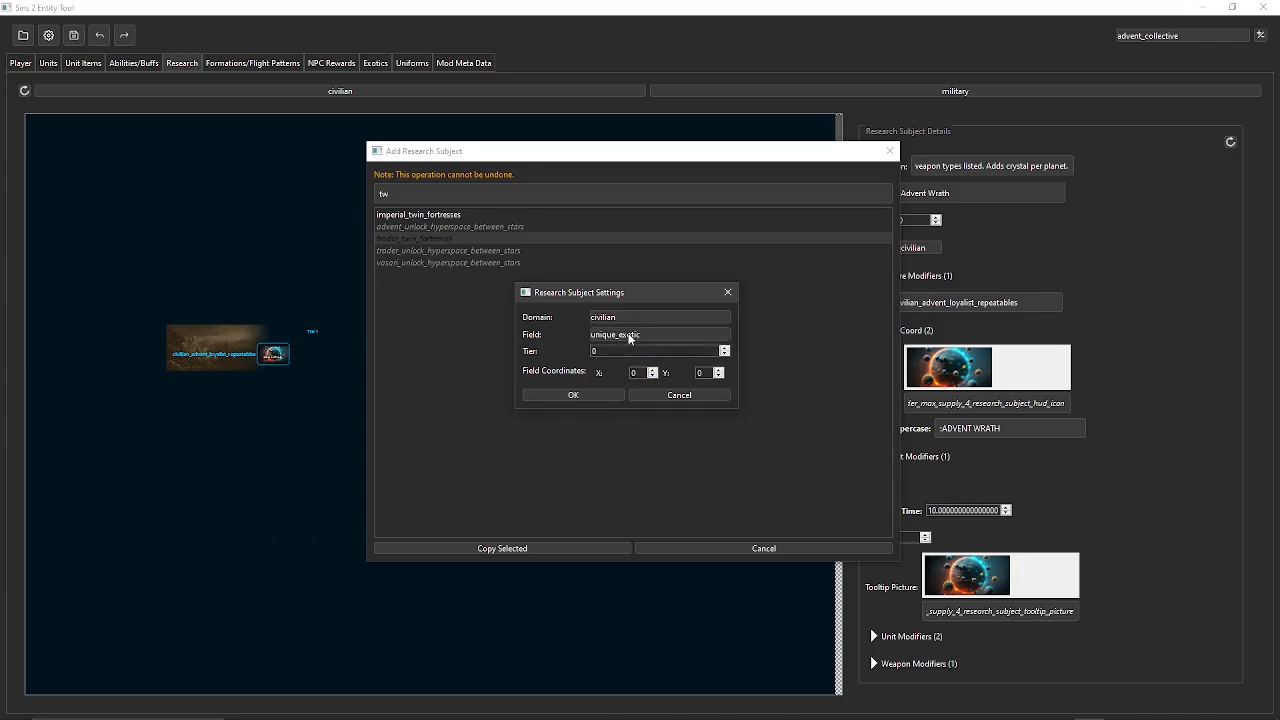
click(628, 338)
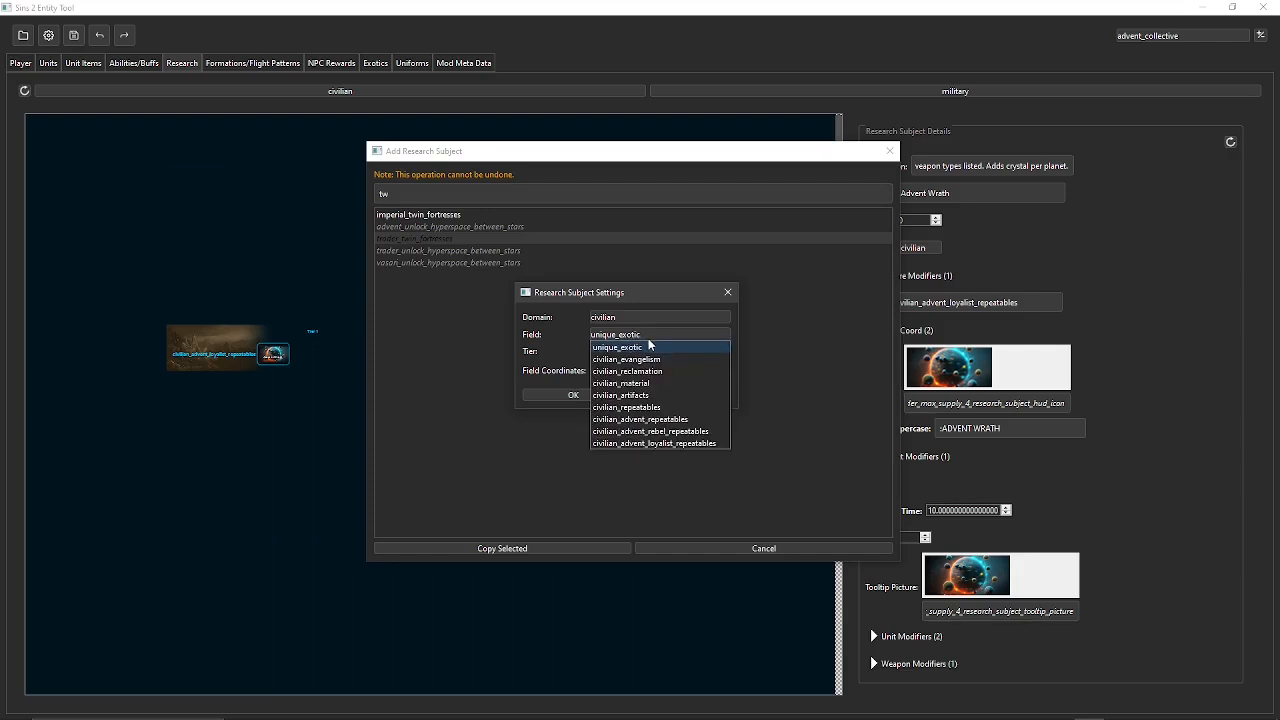
click(643, 444)
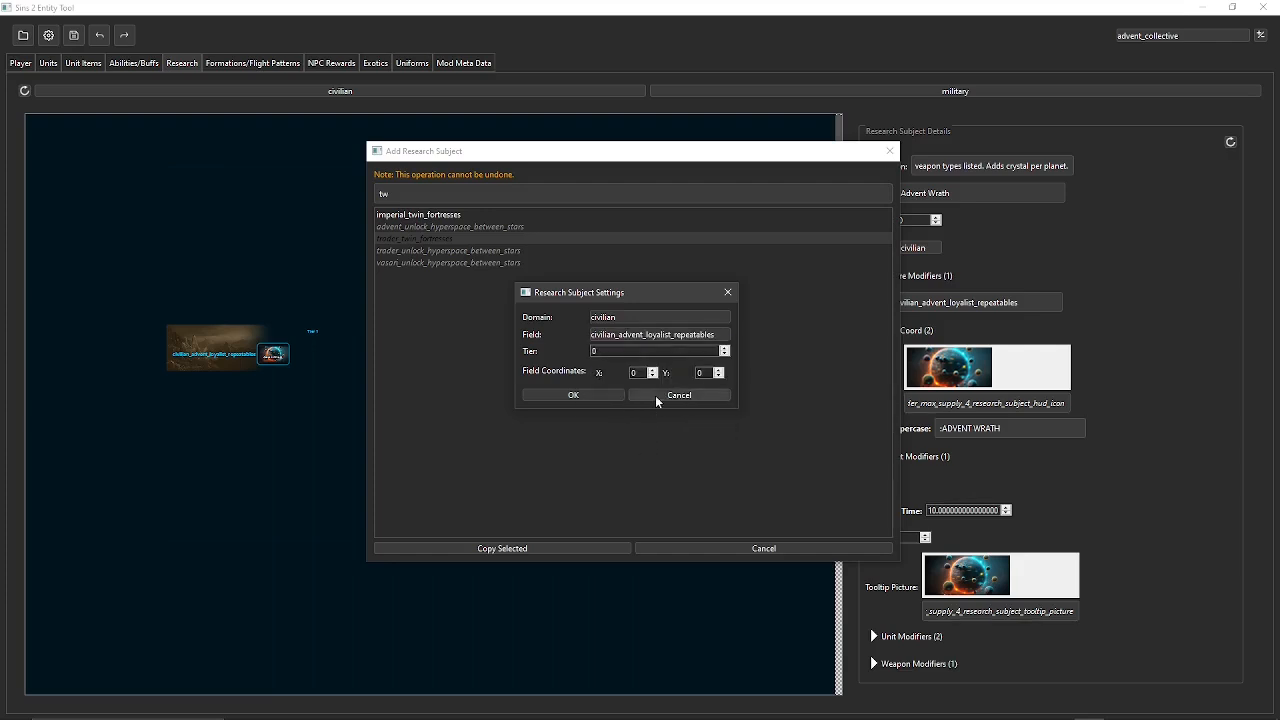
click(725, 352)
click(719, 371)
click(719, 371)
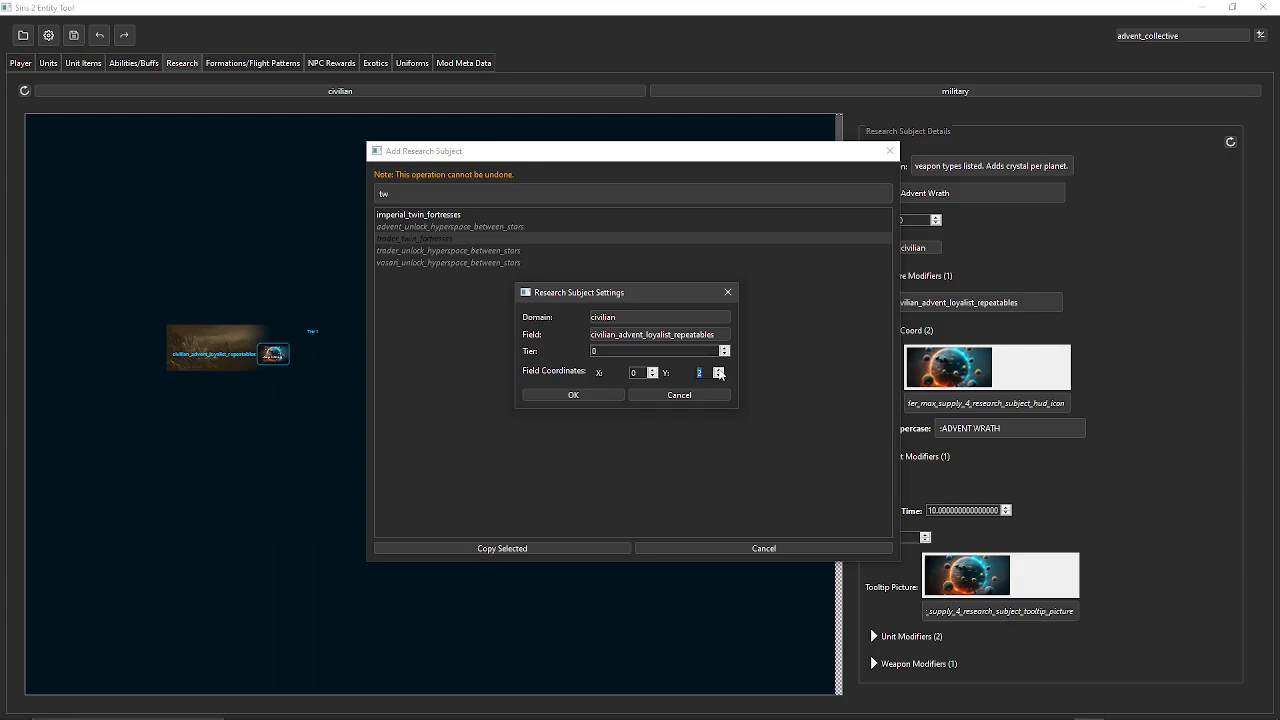
click(562, 395)
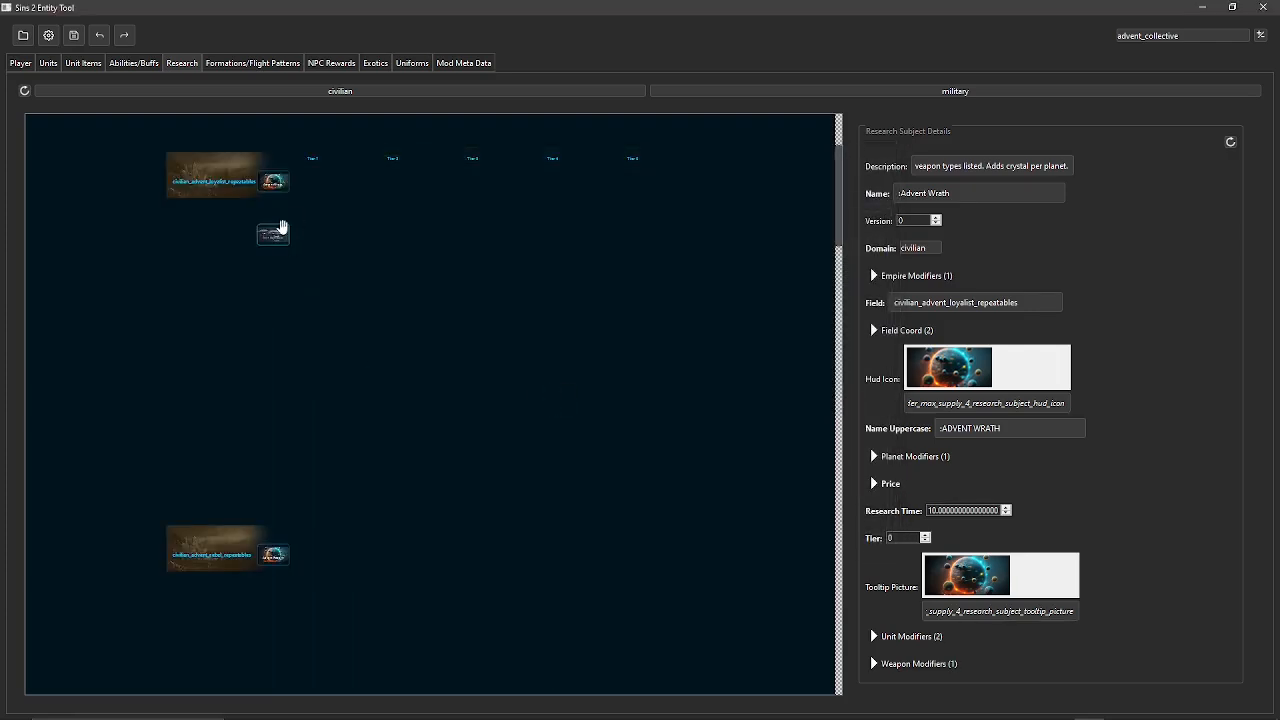
Delete the Prerequisites property from the new Twin Fortresses research subject and save the mod's changes
click(273, 234)
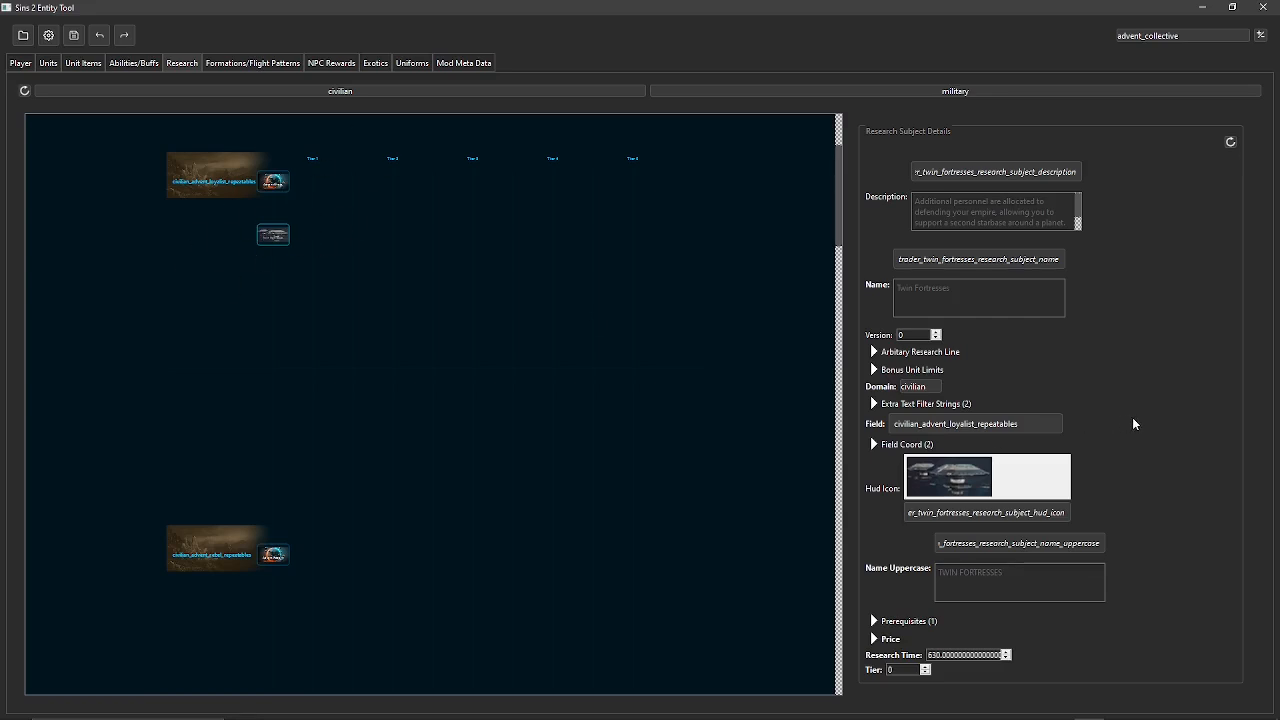
click(910, 619)
click(912, 616)
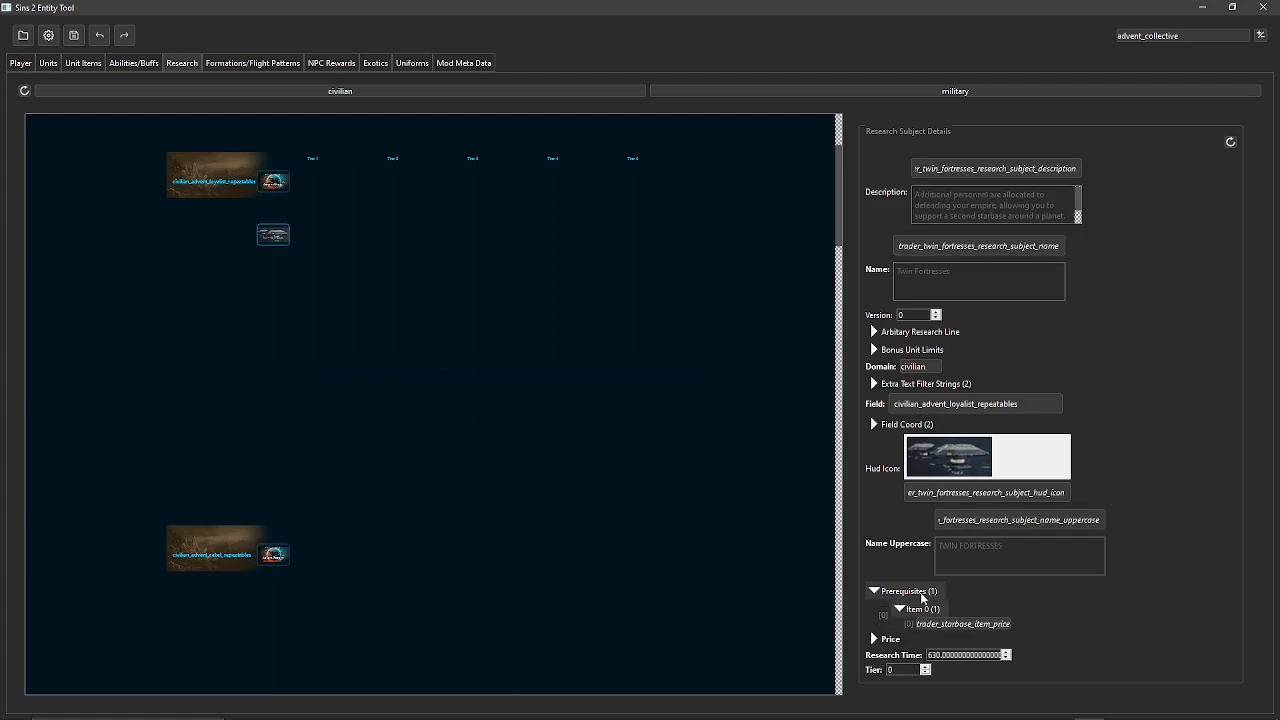
right_click(923, 594)
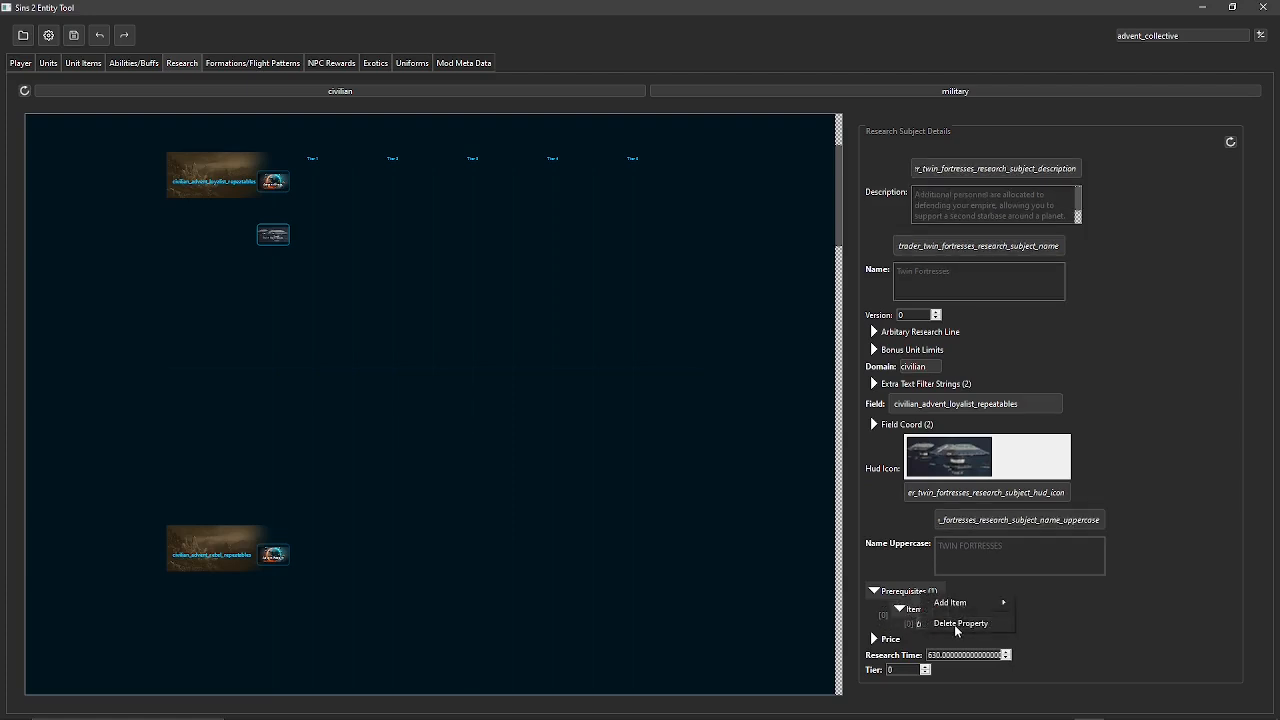
click(954, 624)
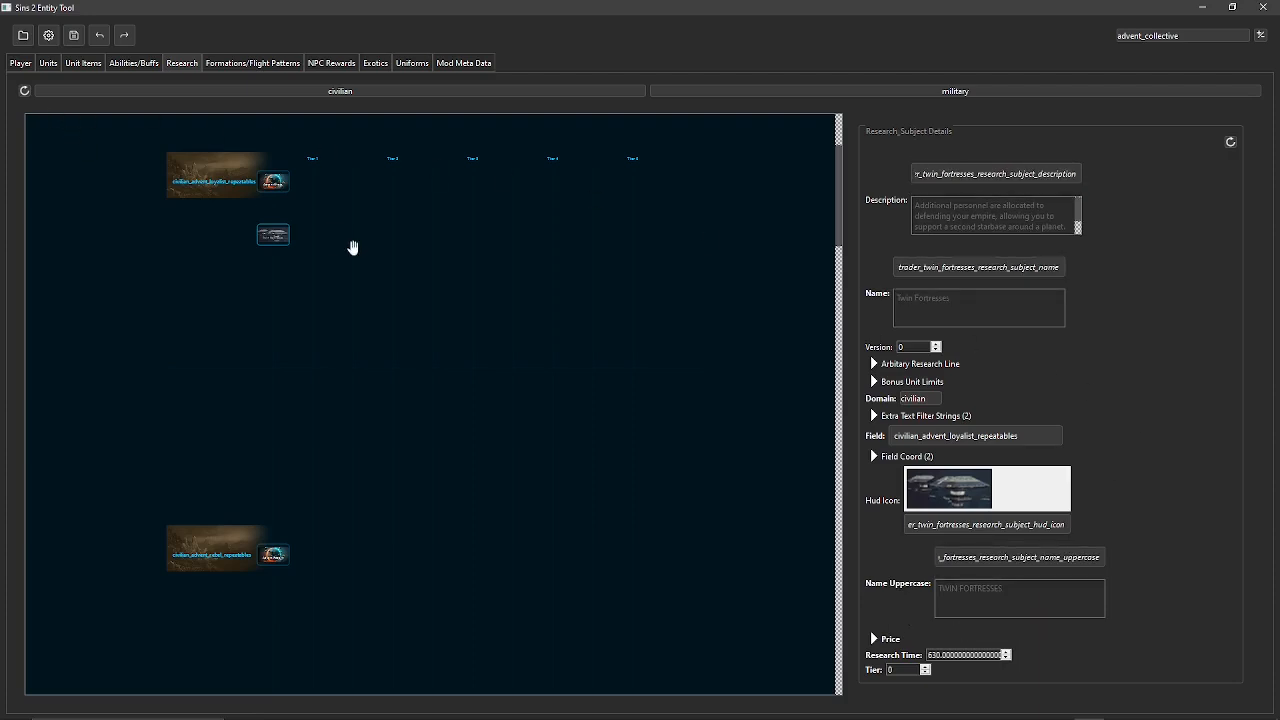
click(75, 36)
click(1230, 145)
Switch the active player to imperial to view its data, and switch back to advent_collective
click(1163, 40)
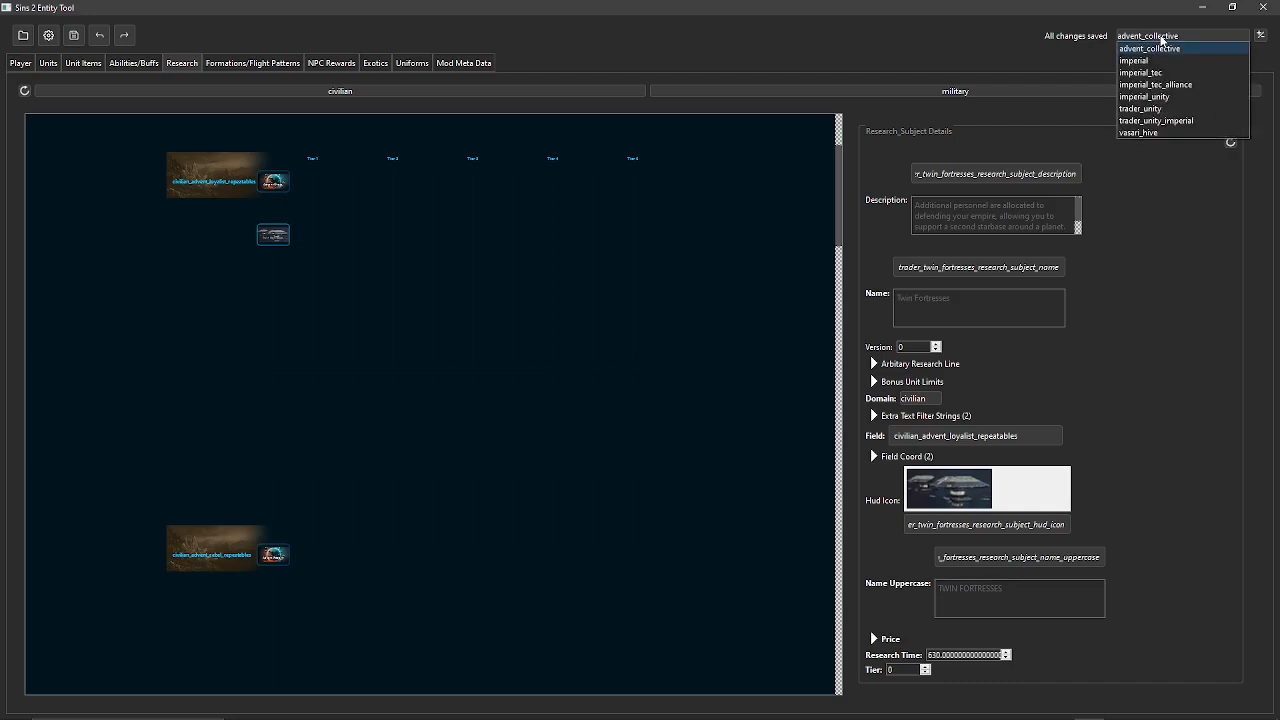
click(1146, 62)
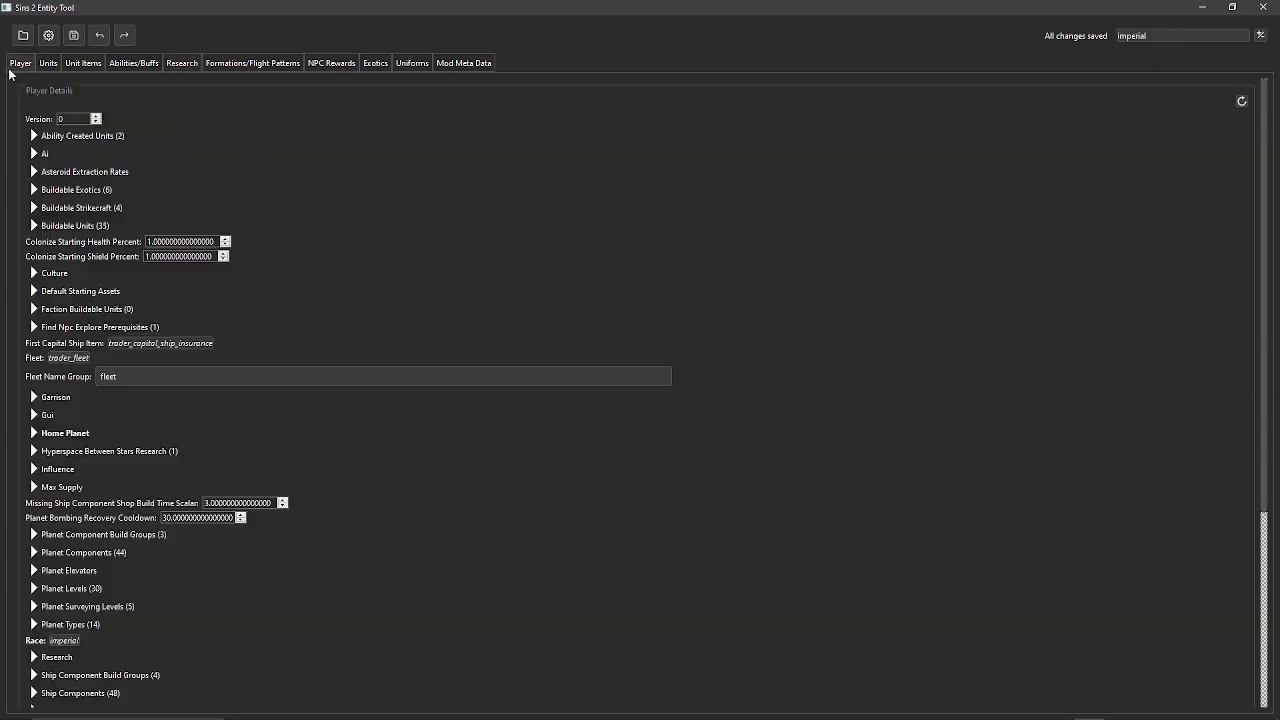
click(1134, 36)
click(1146, 61)
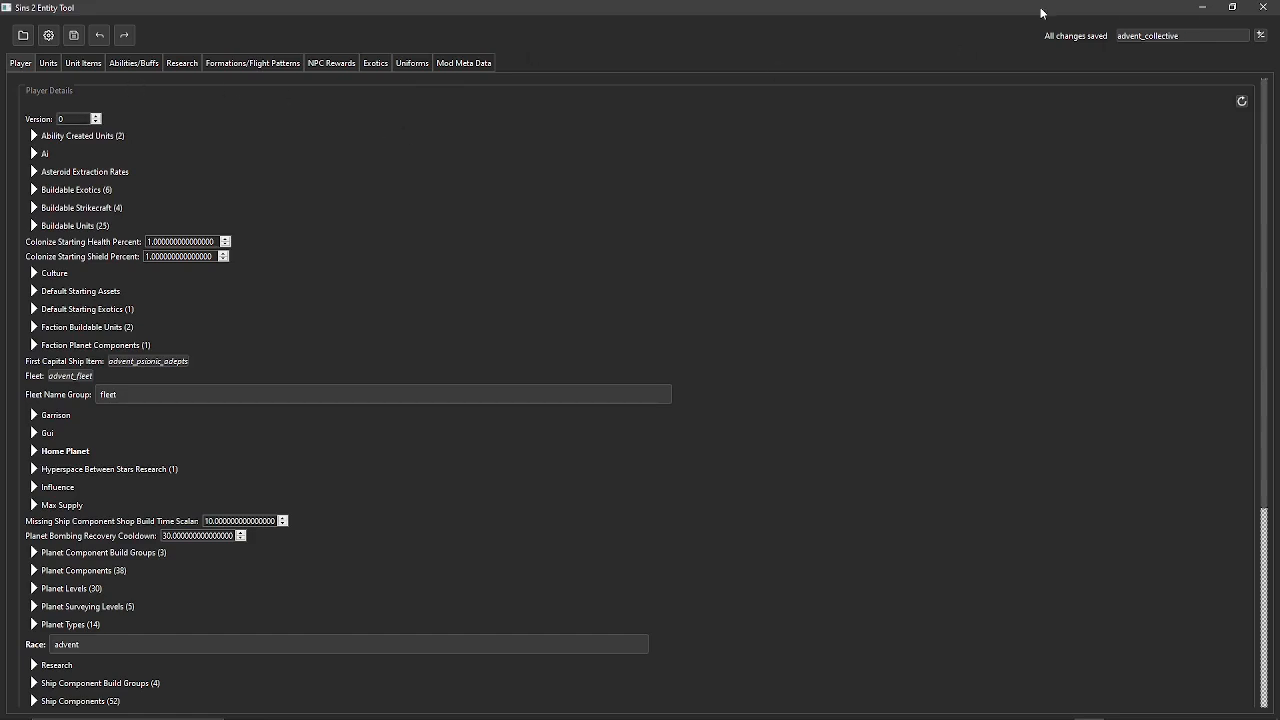
Copy the advent_loyalist player as a new player named advent_but_better
click(1260, 36)
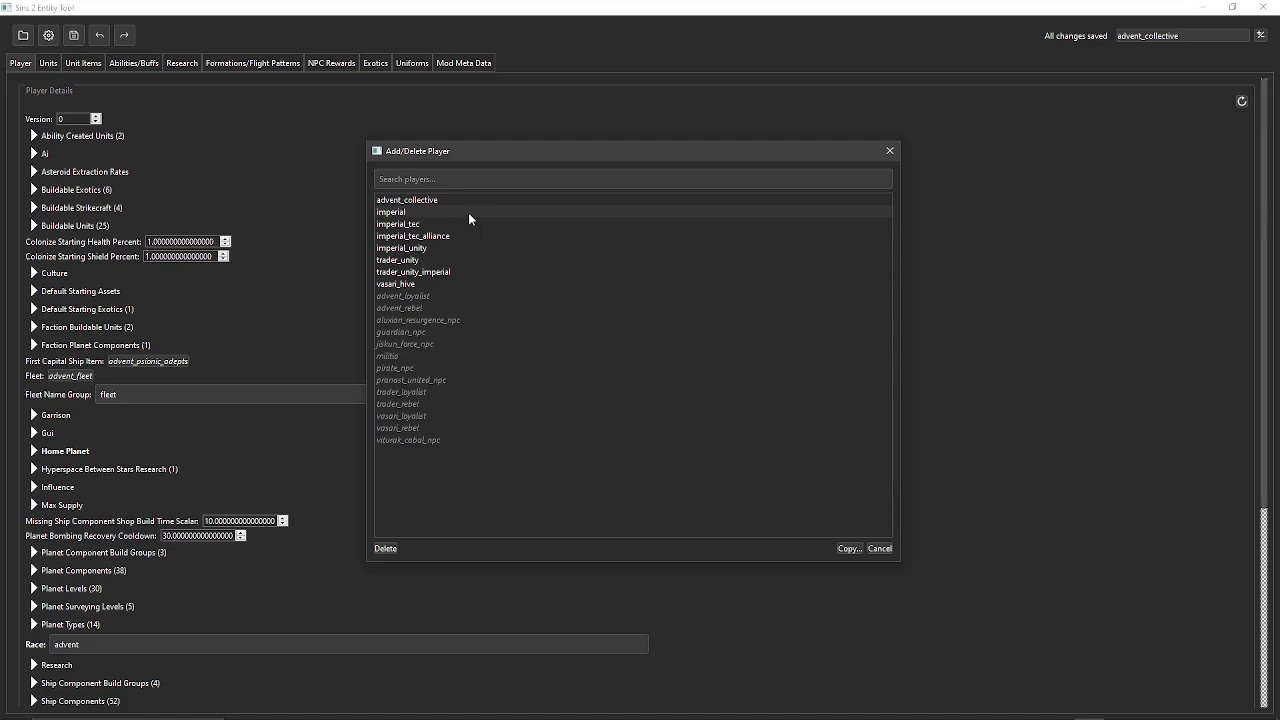
click(455, 298)
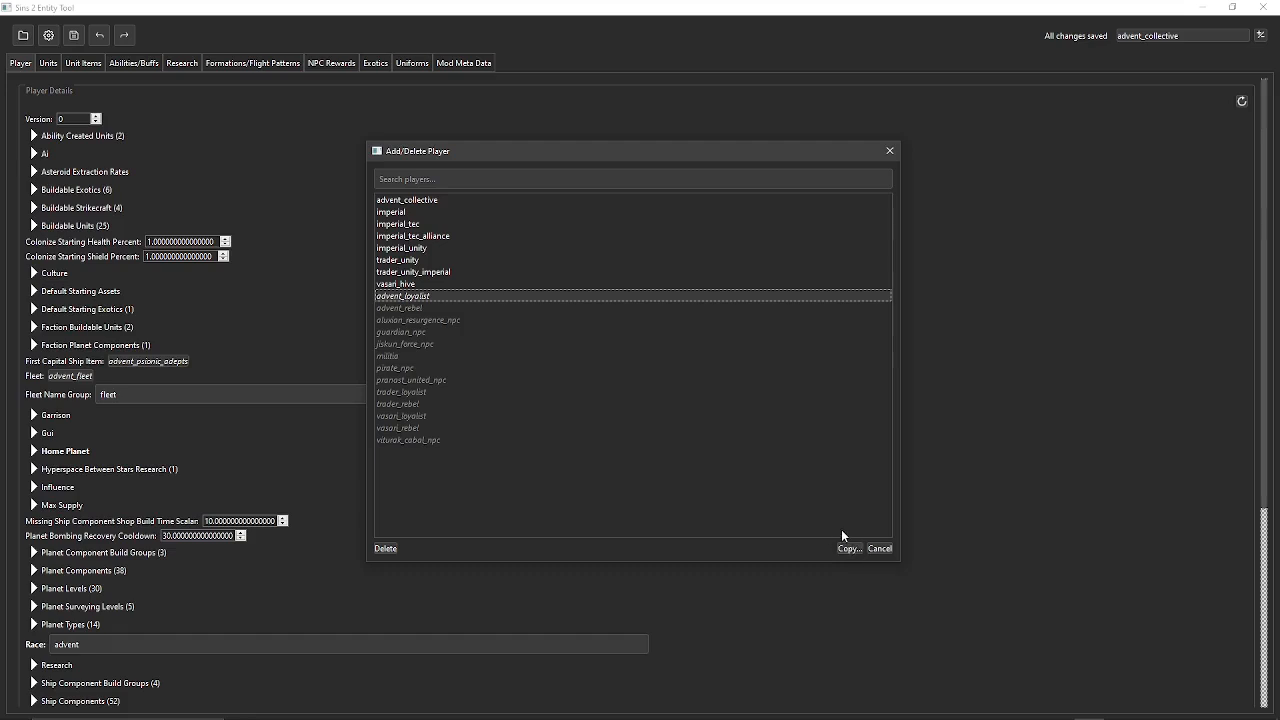
click(400, 356)
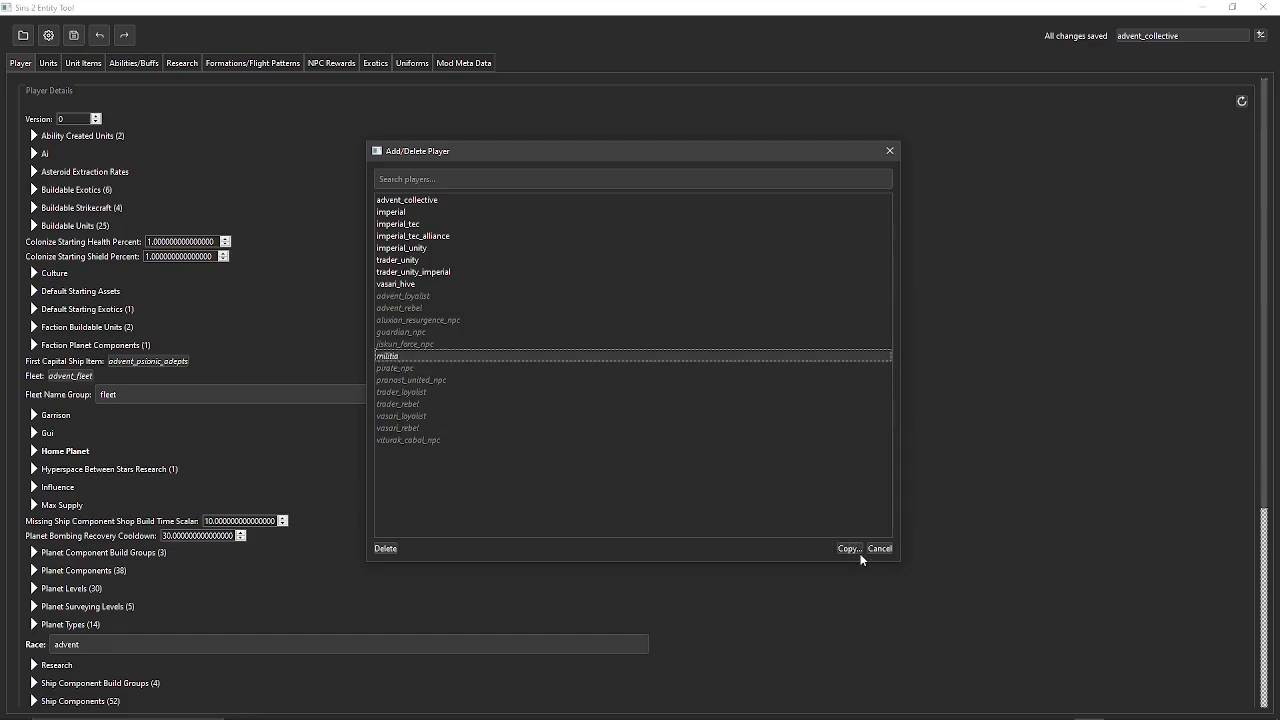
click(410, 296)
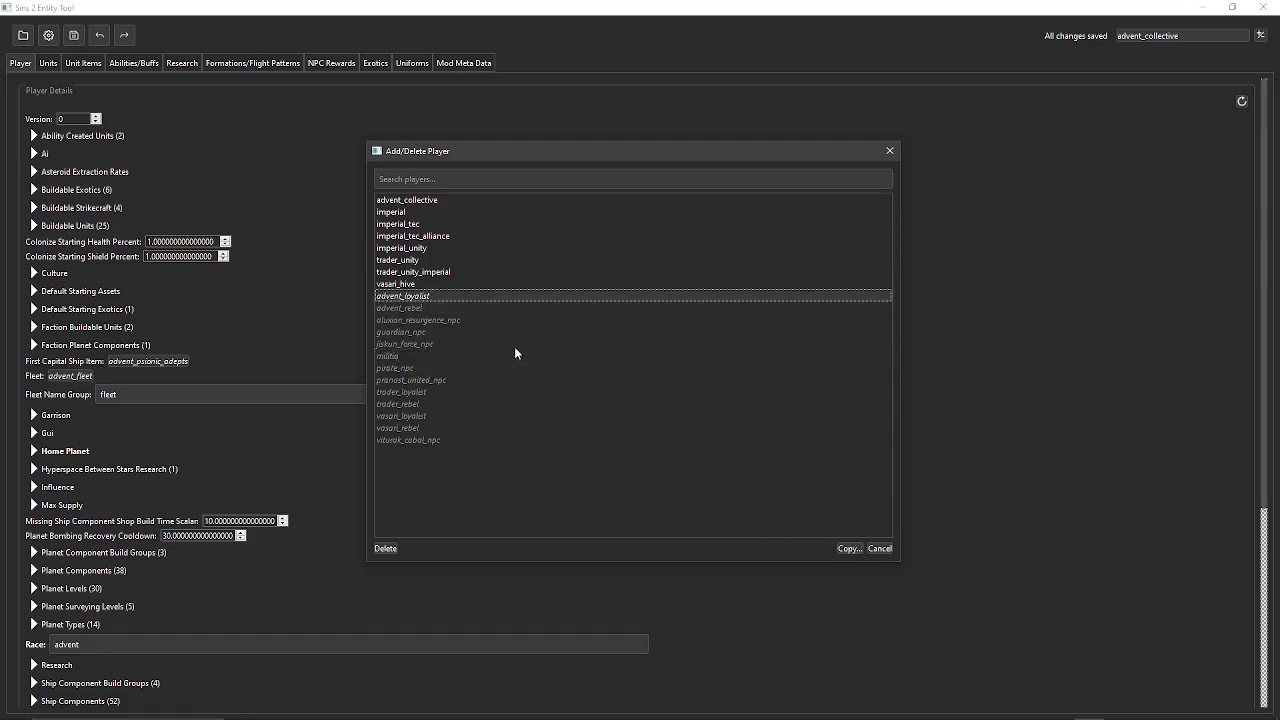
click(848, 548)
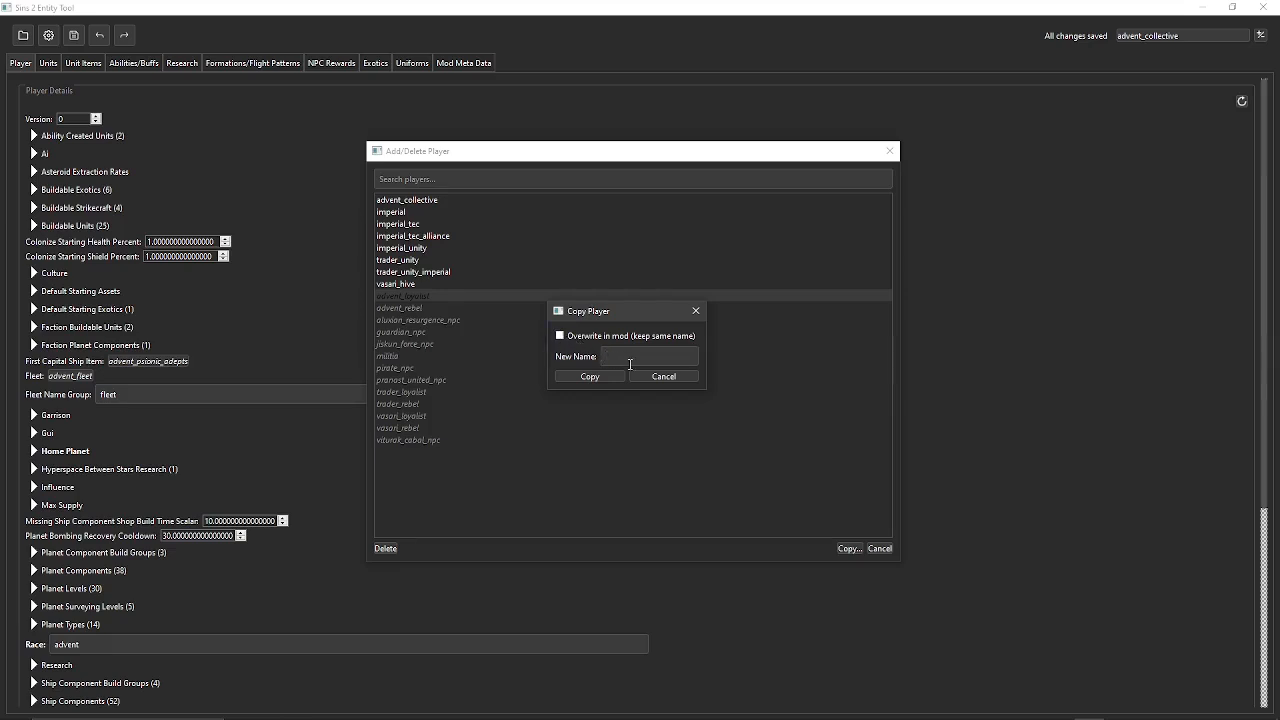
text(advent_but_better)
click(588, 377)
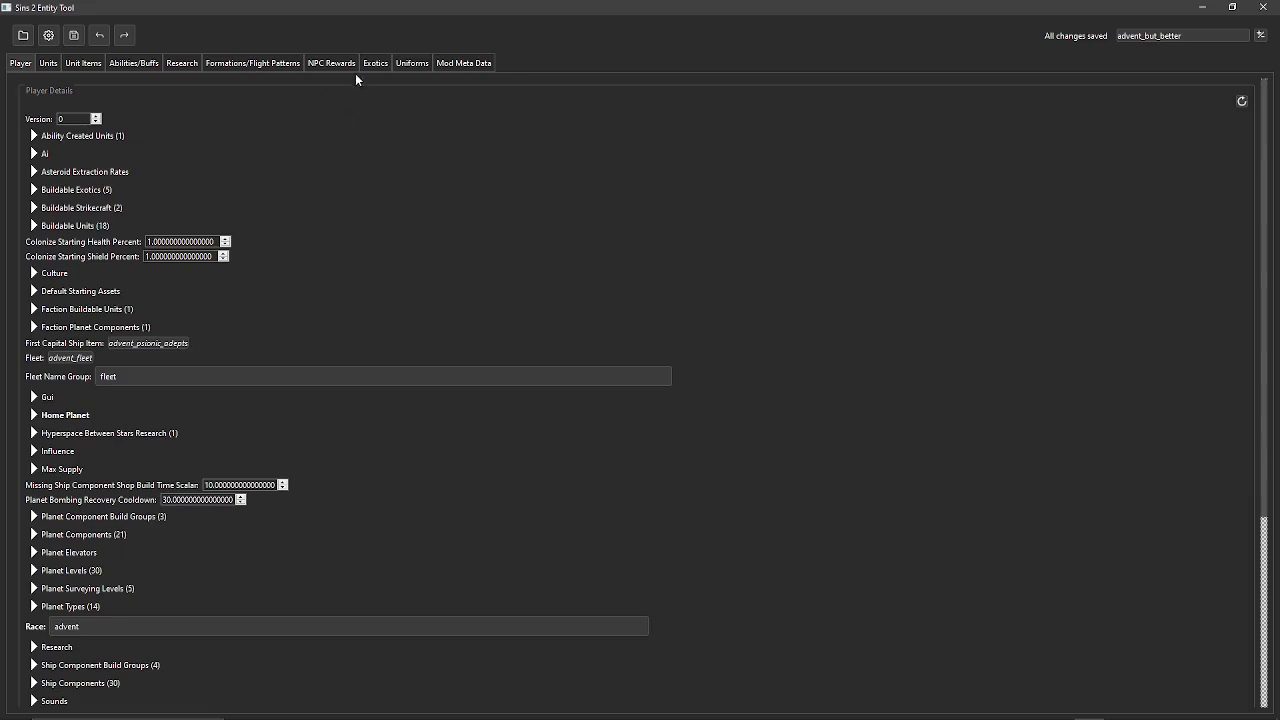
Open the mod's player uniform and add an empty entry to its Pickable Players list
click(408, 63)
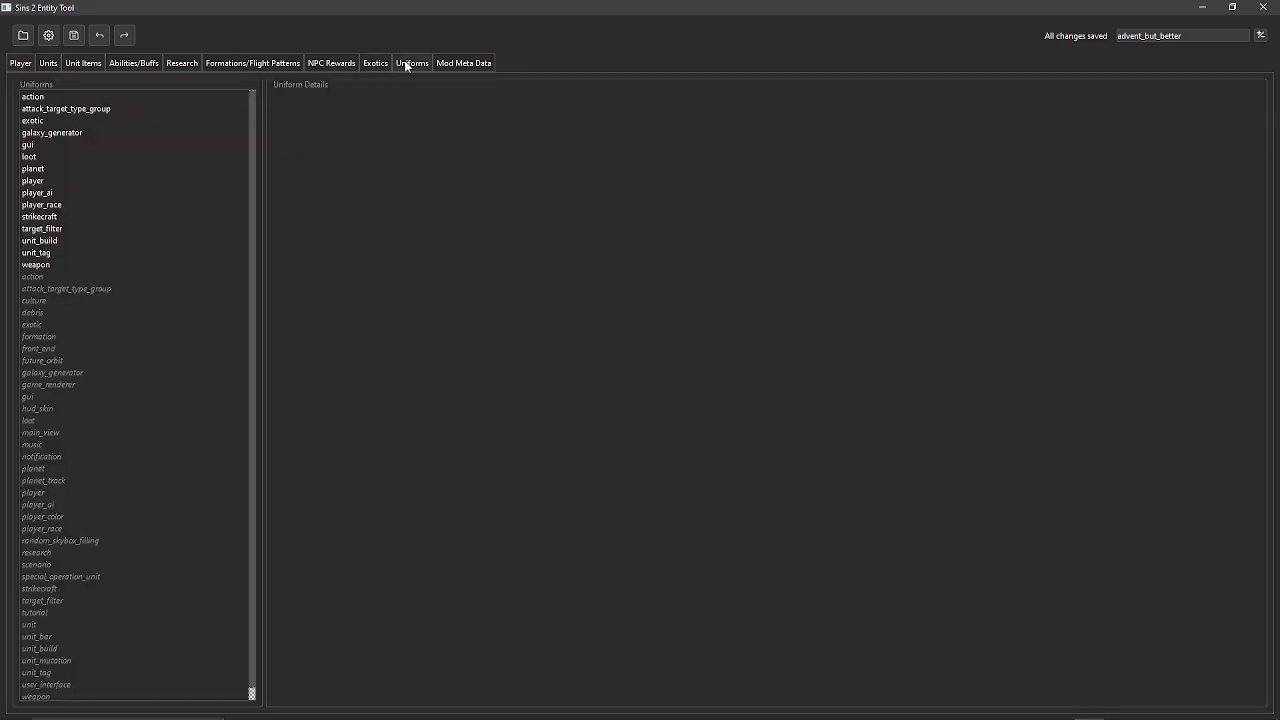
click(52, 181)
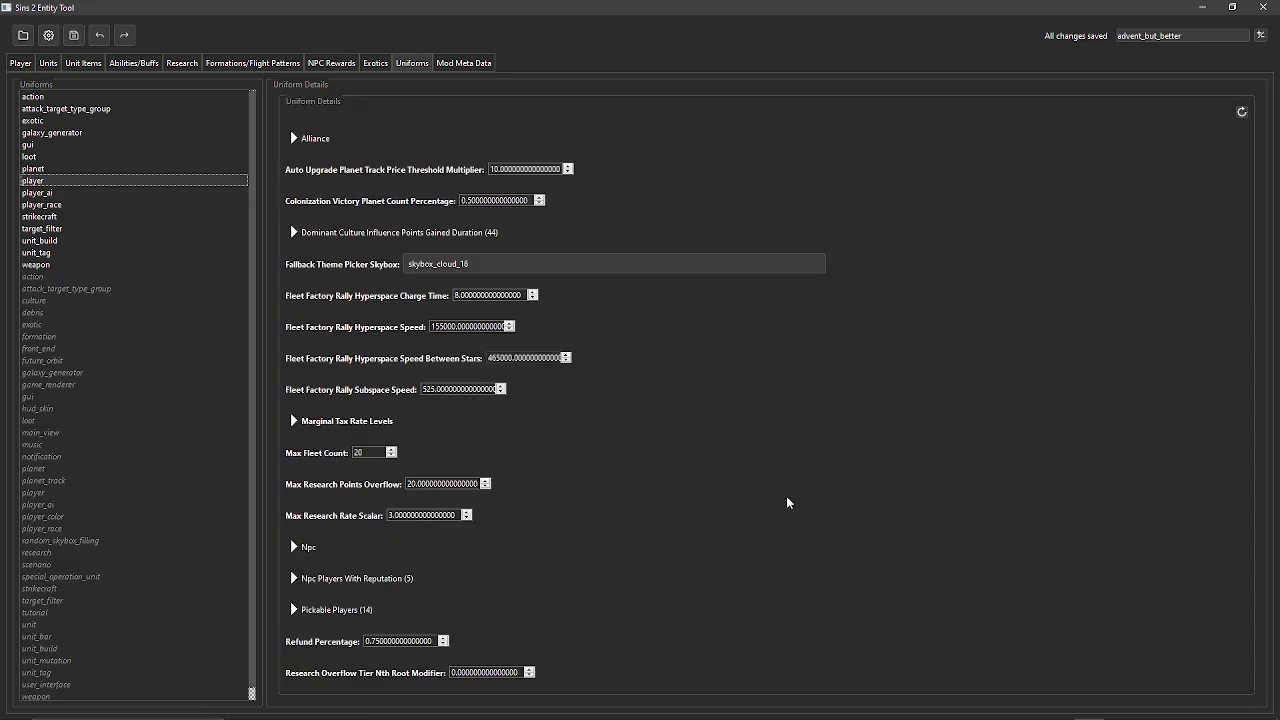
click(340, 610)
right_click(336, 481)
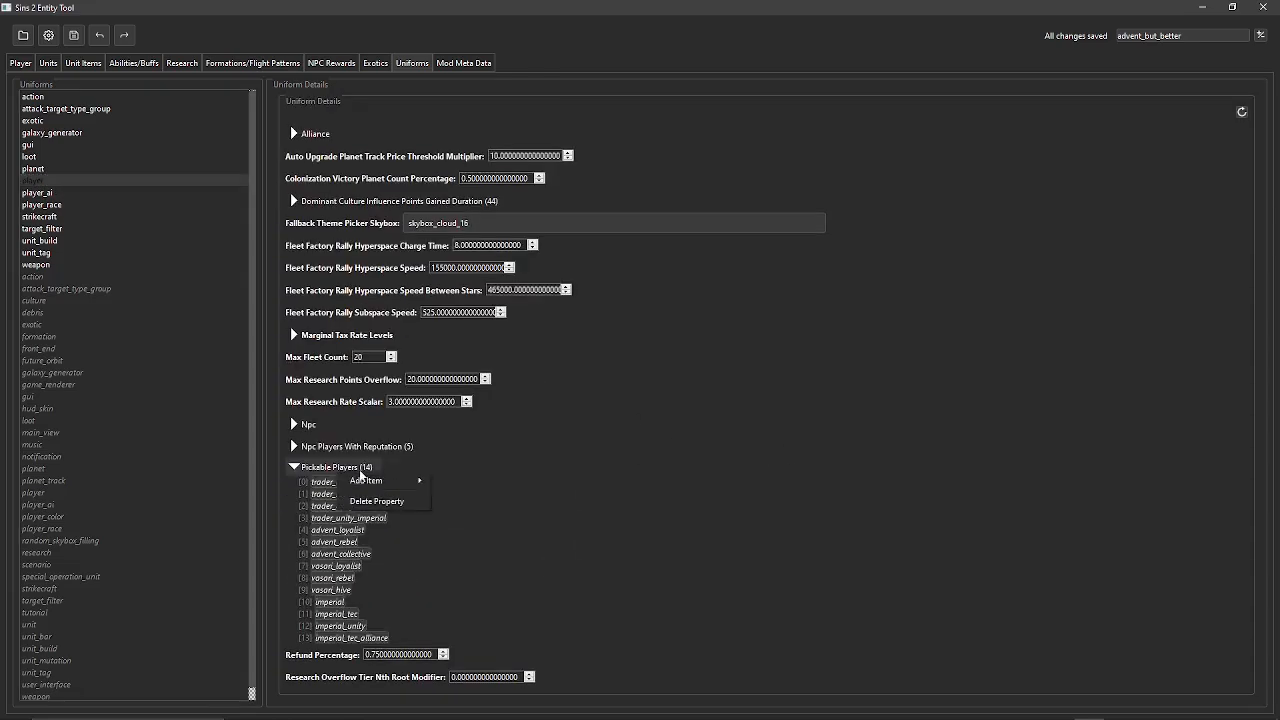
mouse_move(368, 480)
click(470, 480)
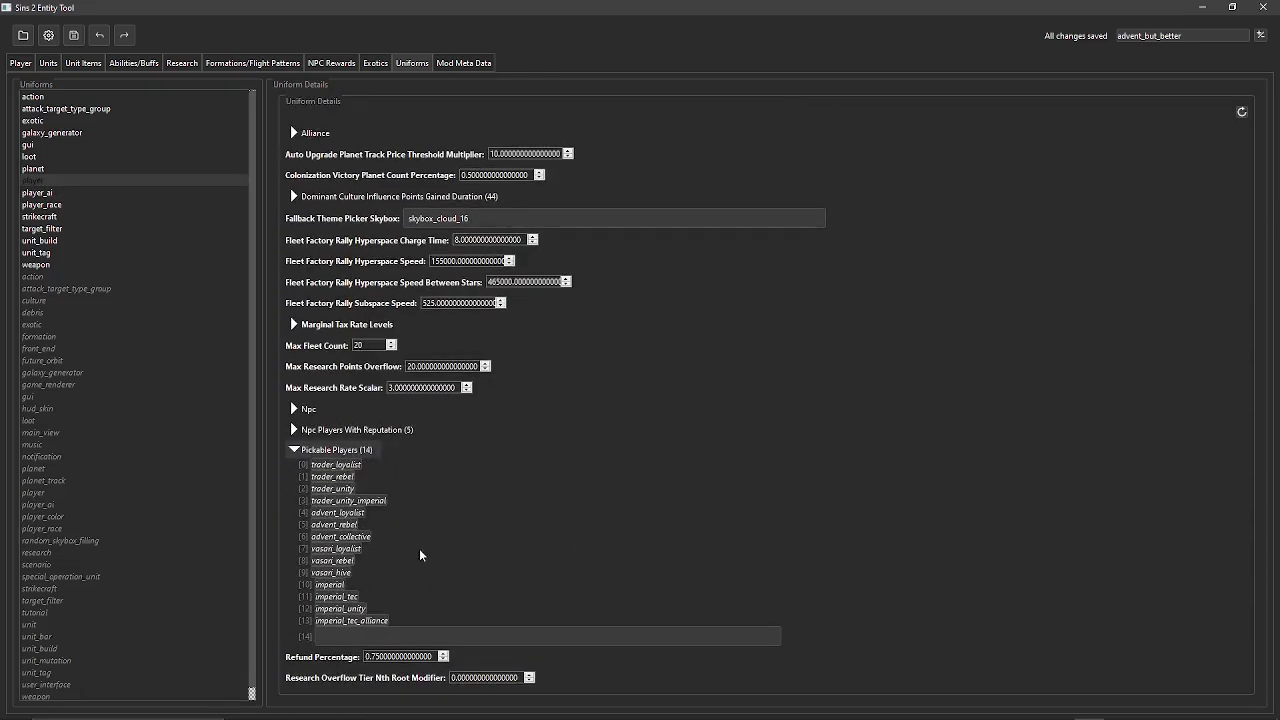
Fill the new Pickable Players entry with a file reference to advent_but_better, using the player file type
right_click(372, 636)
mouse_move(440, 646)
click(482, 646)
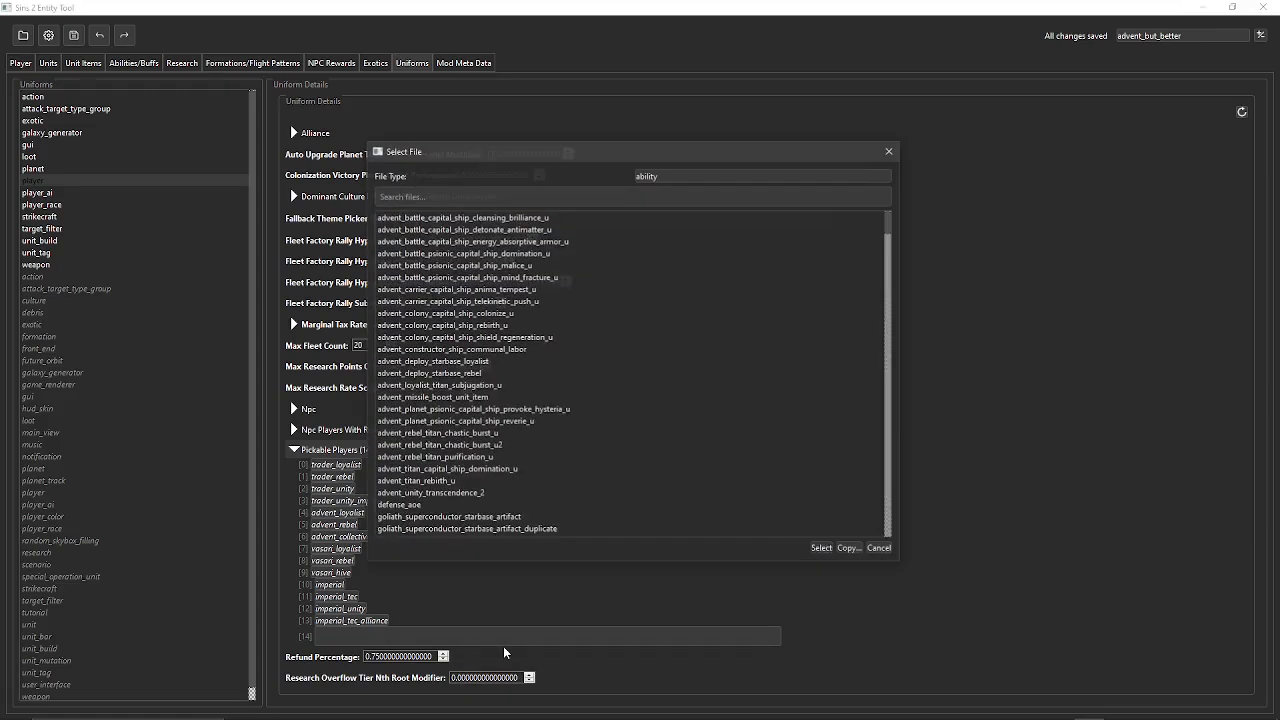
click(699, 176)
click(655, 272)
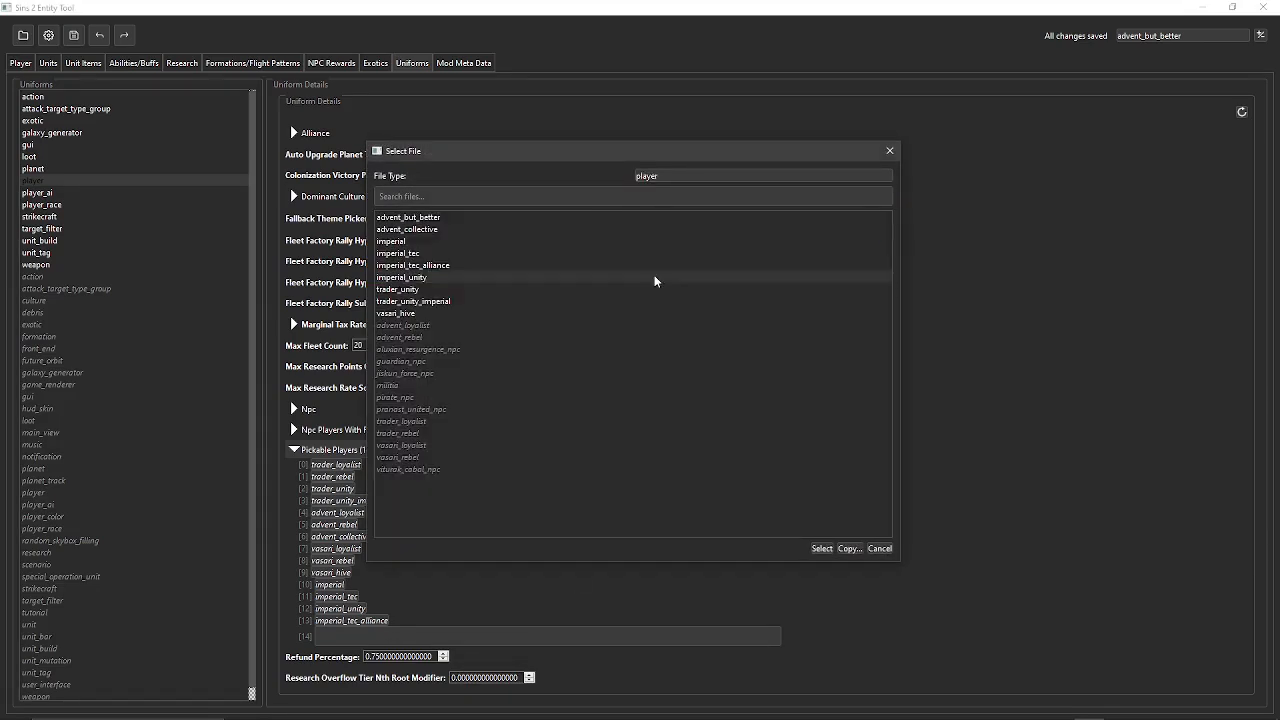
click(822, 549)
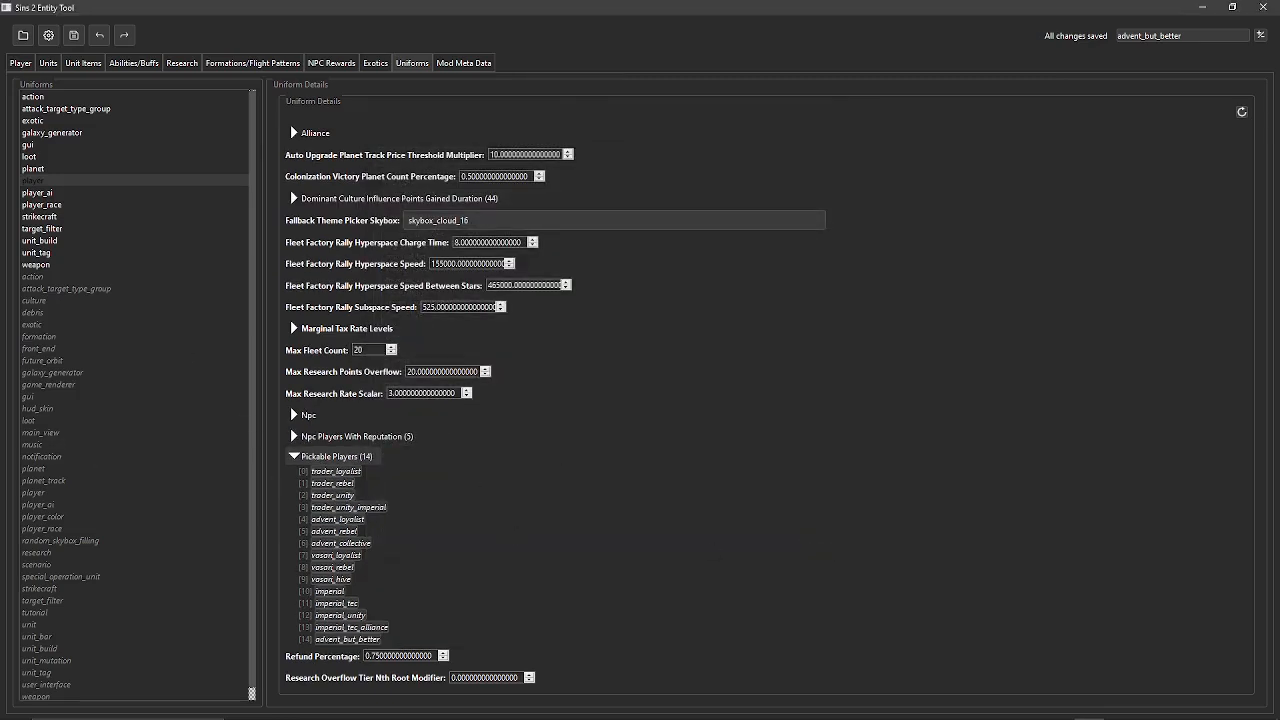
Review the Gui properties of the advent_but_better player, including its faction description, icon and name
click(19, 64)
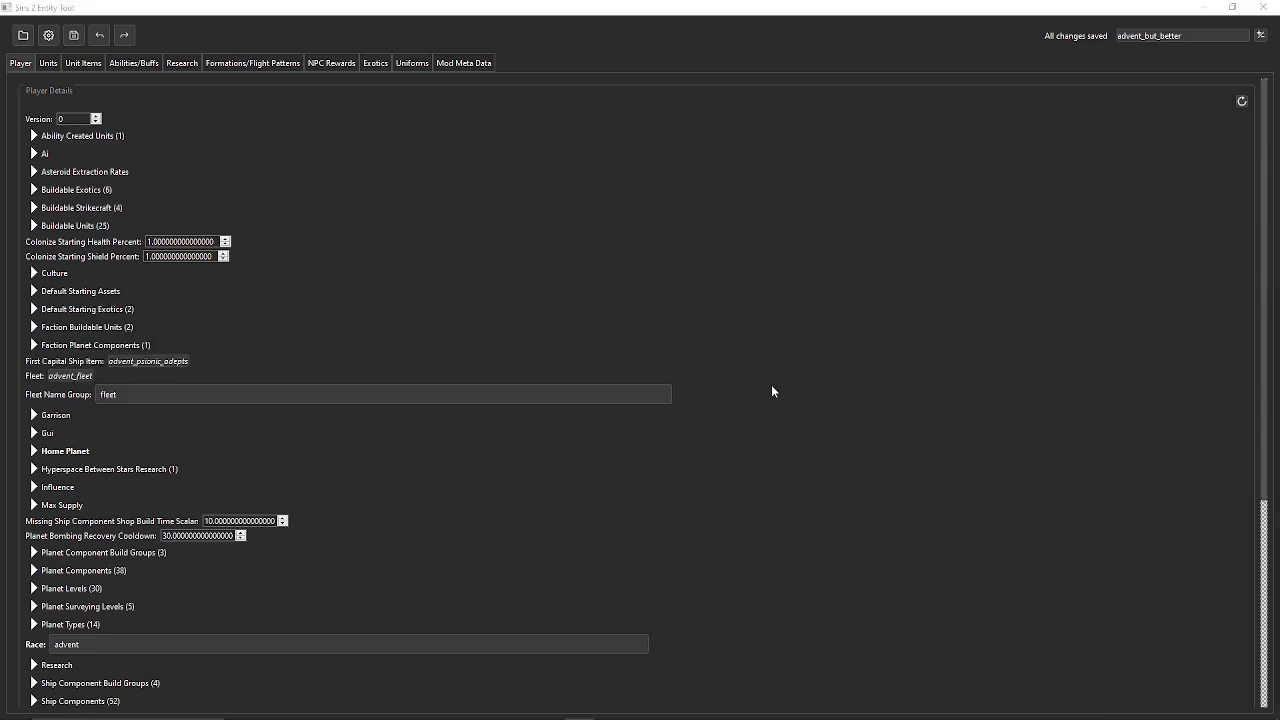
scroll(774, 389, down, 4)
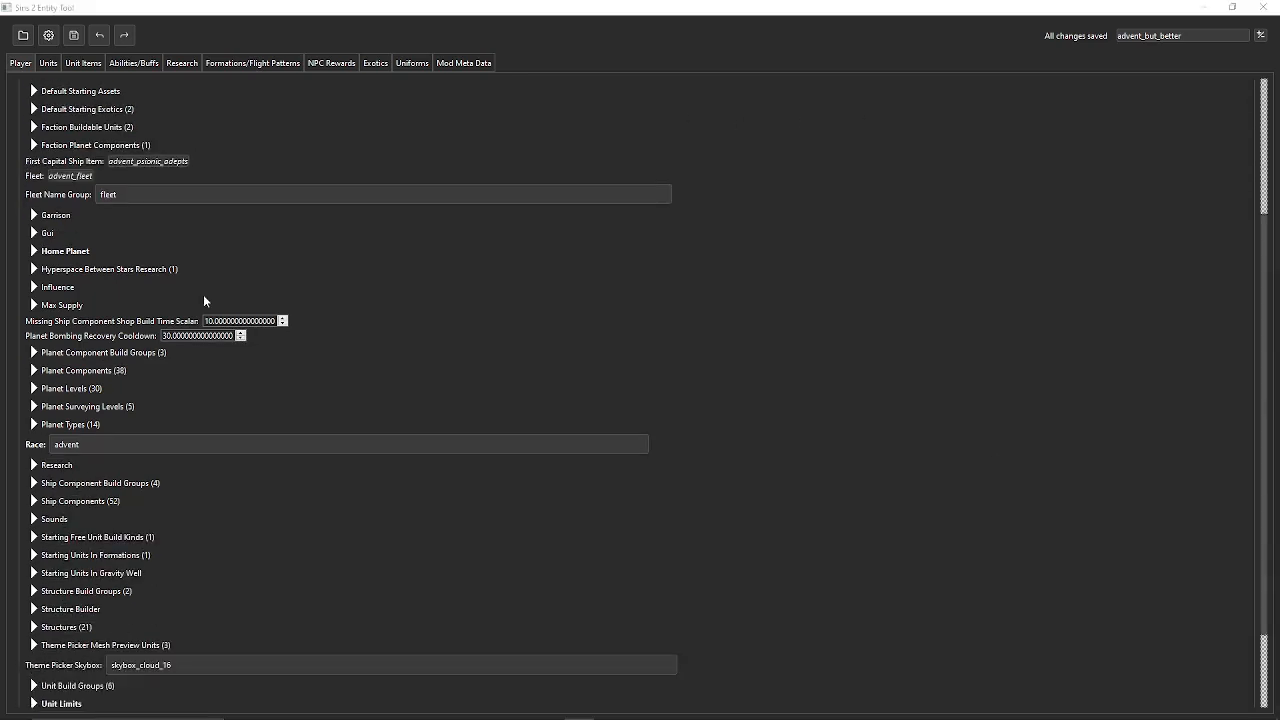
click(42, 231)
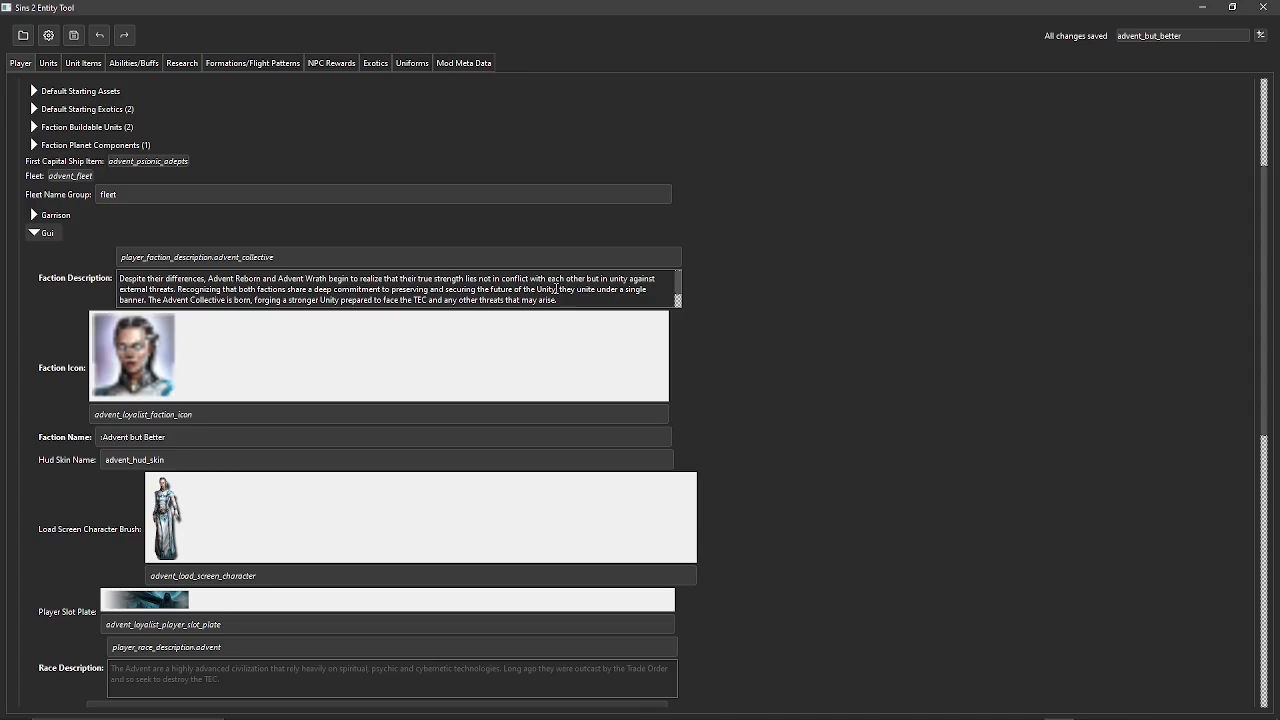
click(583, 306)
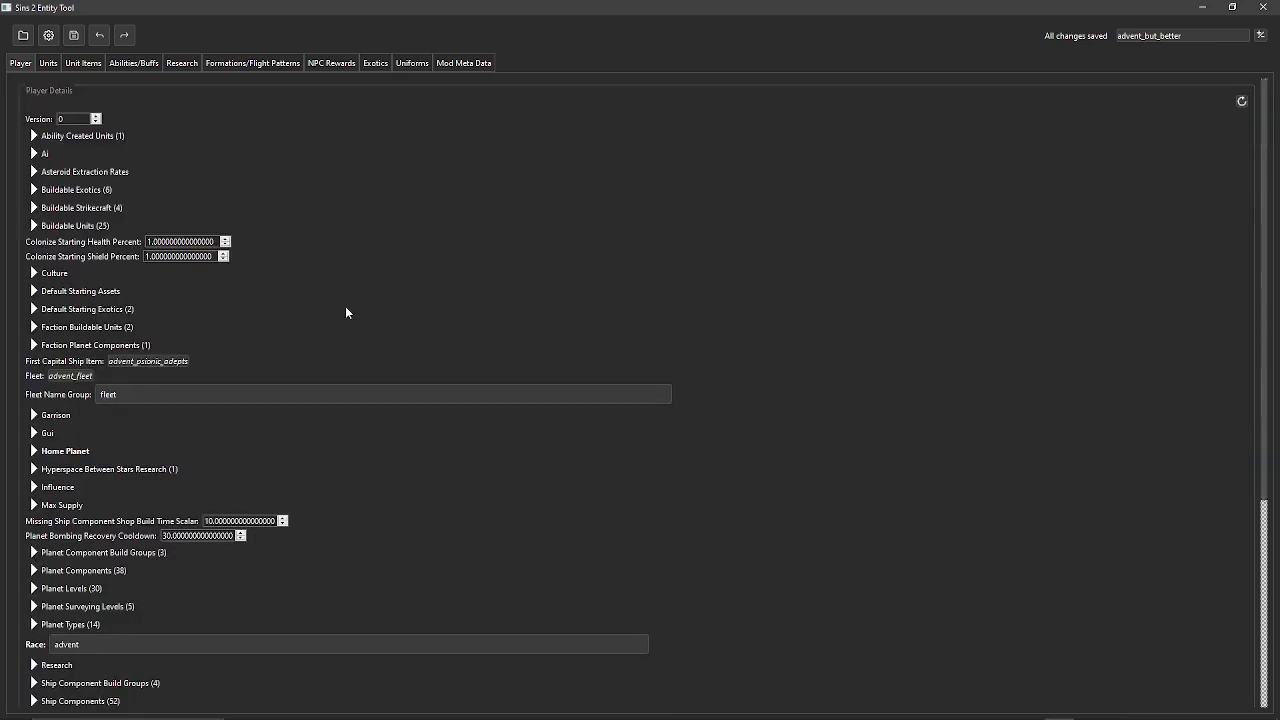
Switch to Sins of a Solar Empire II, choose the new Advent faction for the human player in the lobby, and start the game
click(1201, 7)
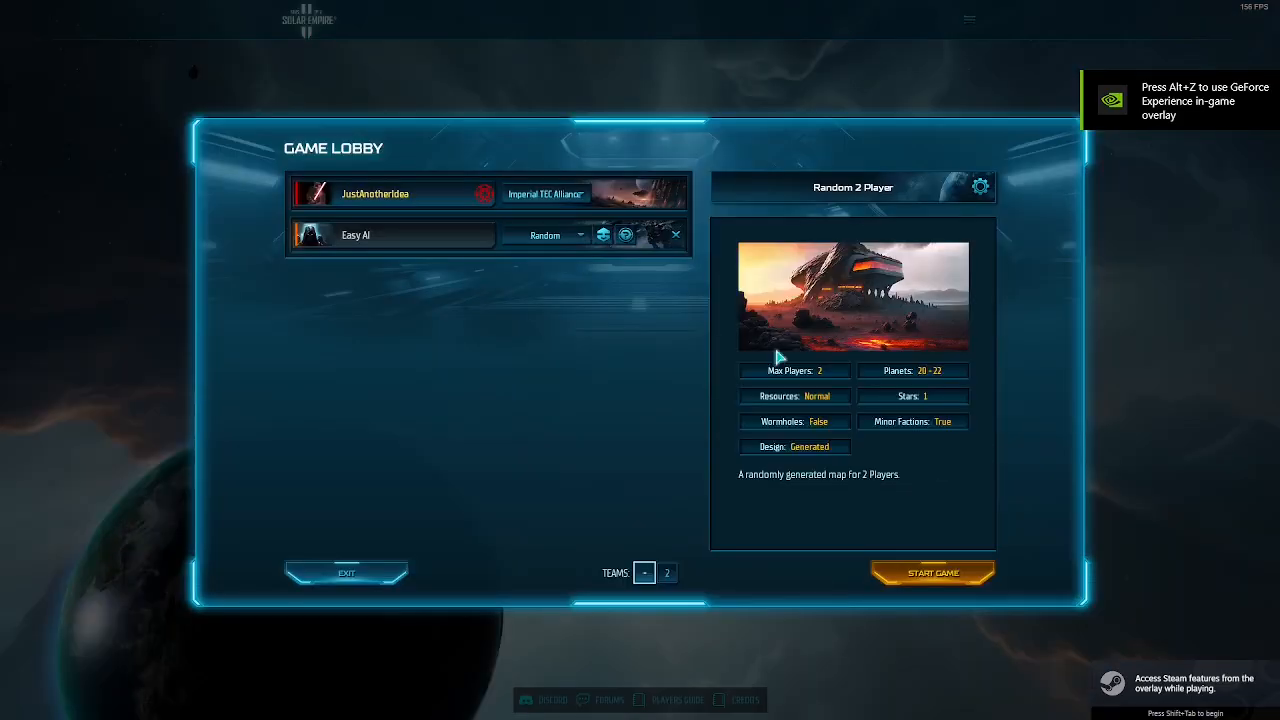
click(545, 193)
click(545, 390)
click(919, 572)
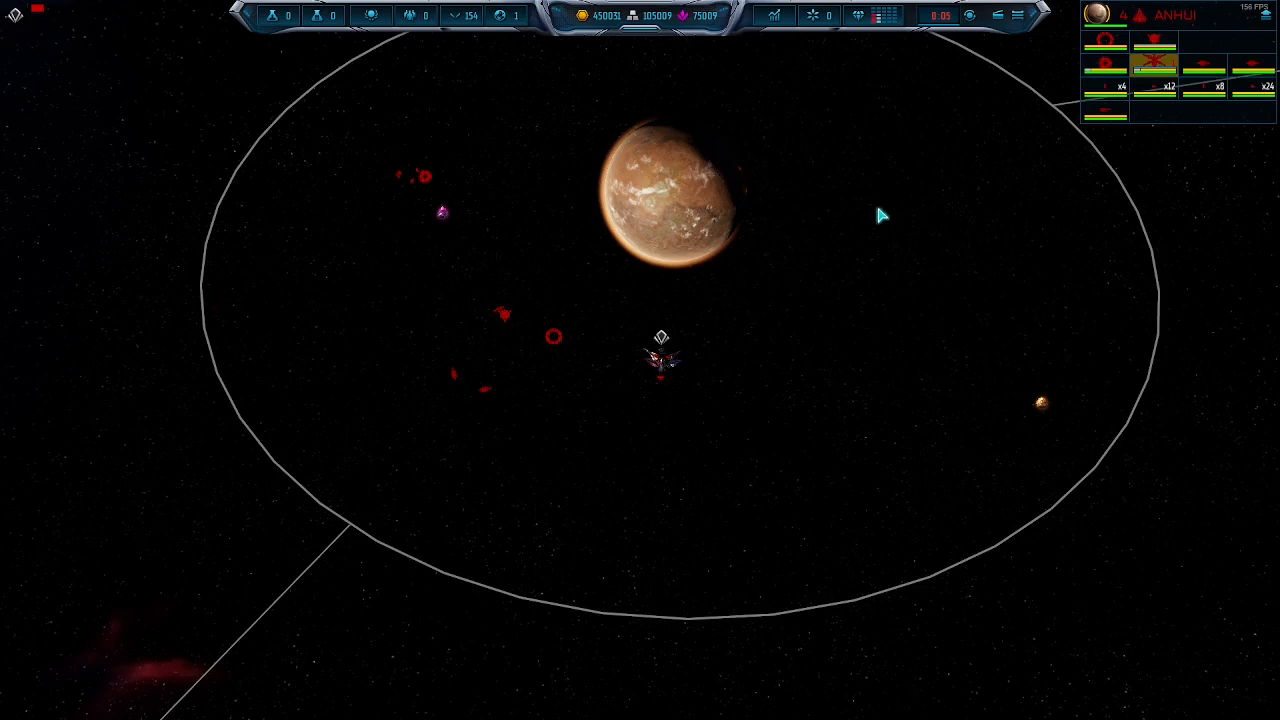
Check the new faction's starting exotics and inspect its starting ships near the home planet up close
click(860, 17)
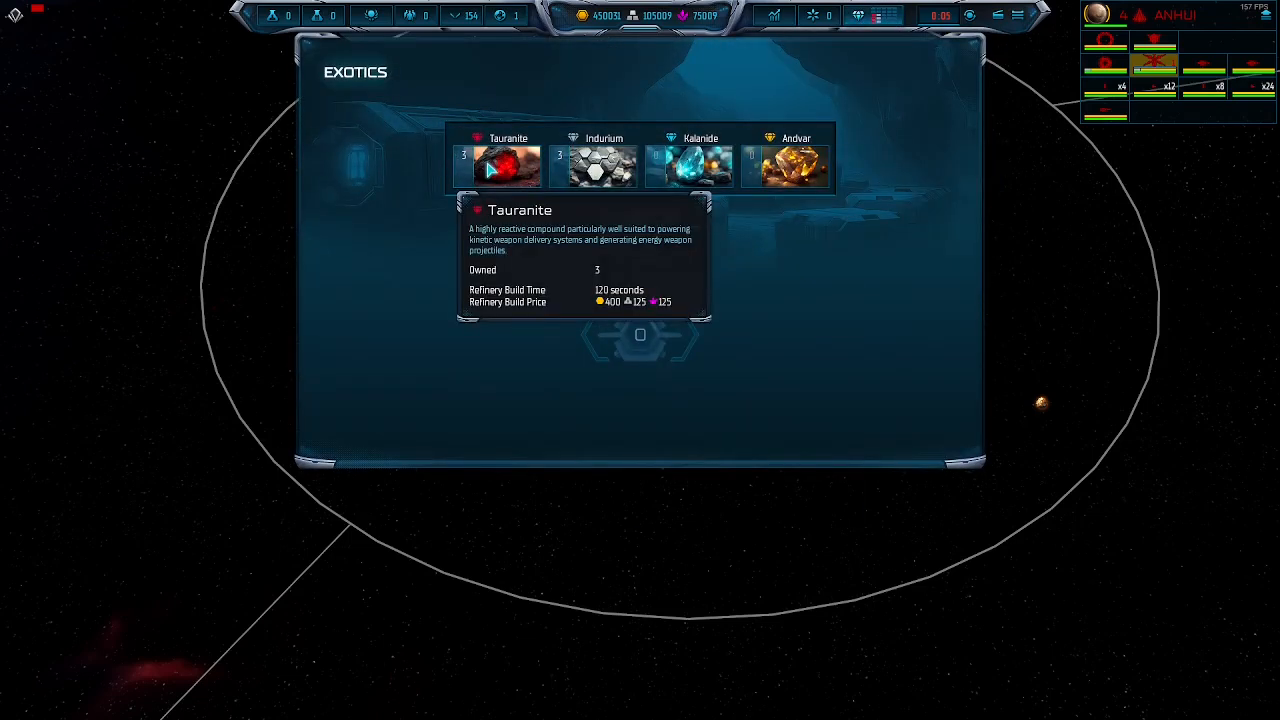
click(1070, 300)
click(668, 366)
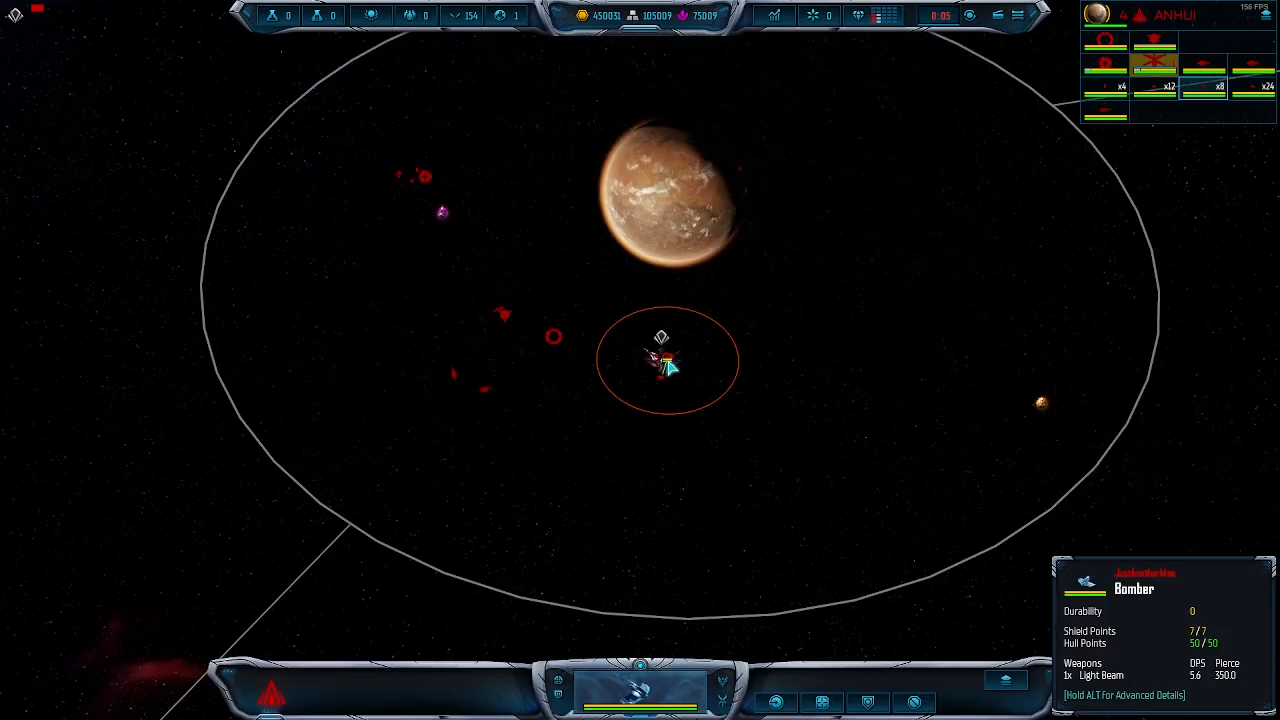
scroll(670, 366, up, 5)
scroll(690, 362, up, 5)
click(667, 364)
scroll(664, 362, down, 5)
Examine the lower rows of the Harmony research tree, including repeatables and faction techs, and close it
click(294, 19)
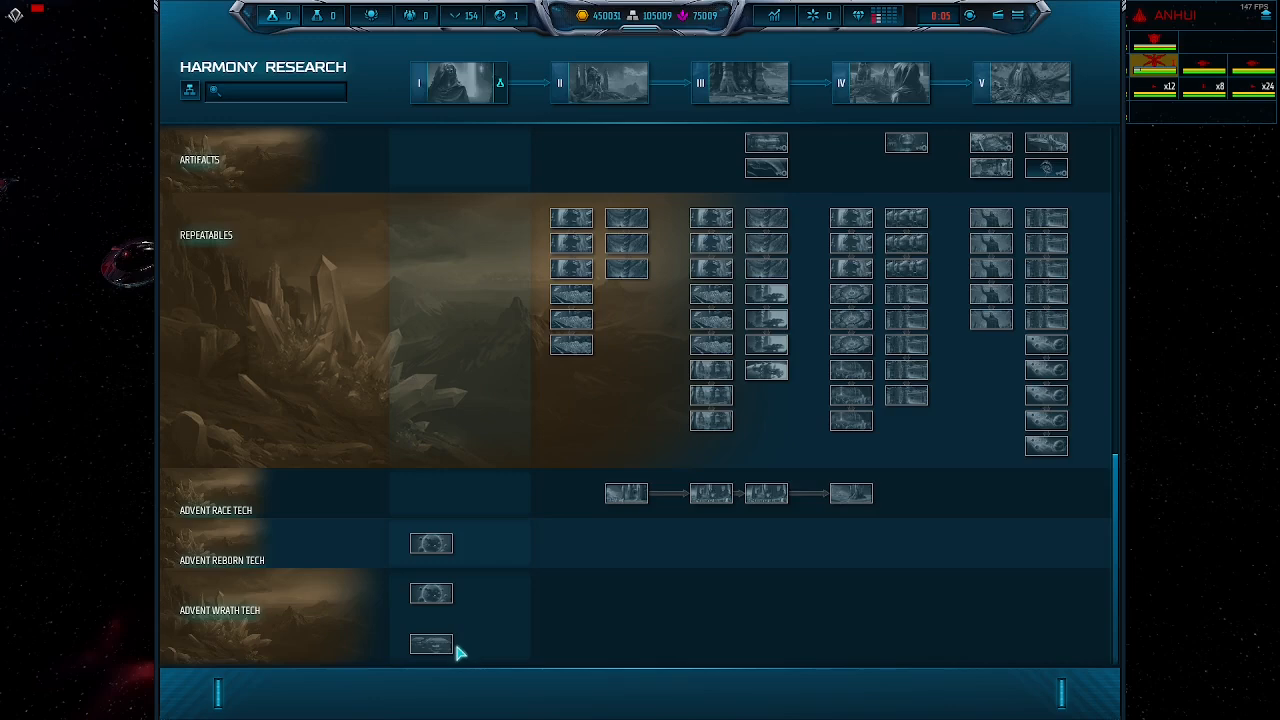
click(1200, 395)
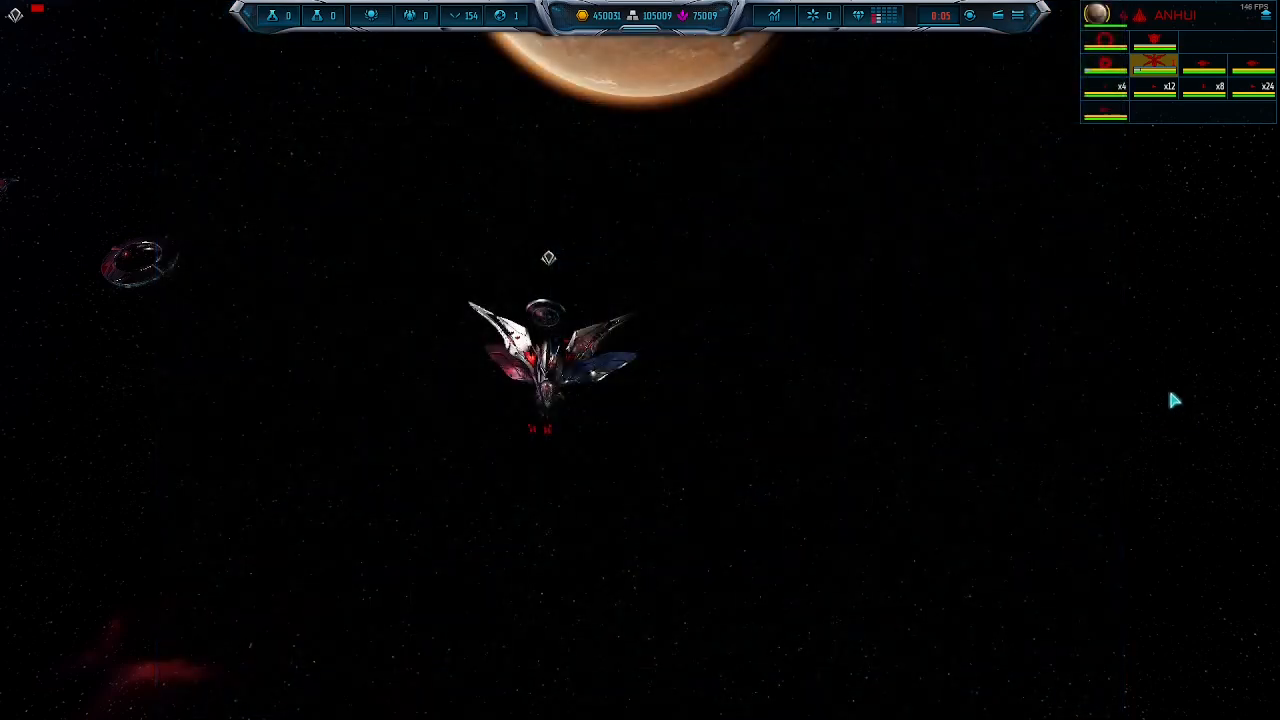